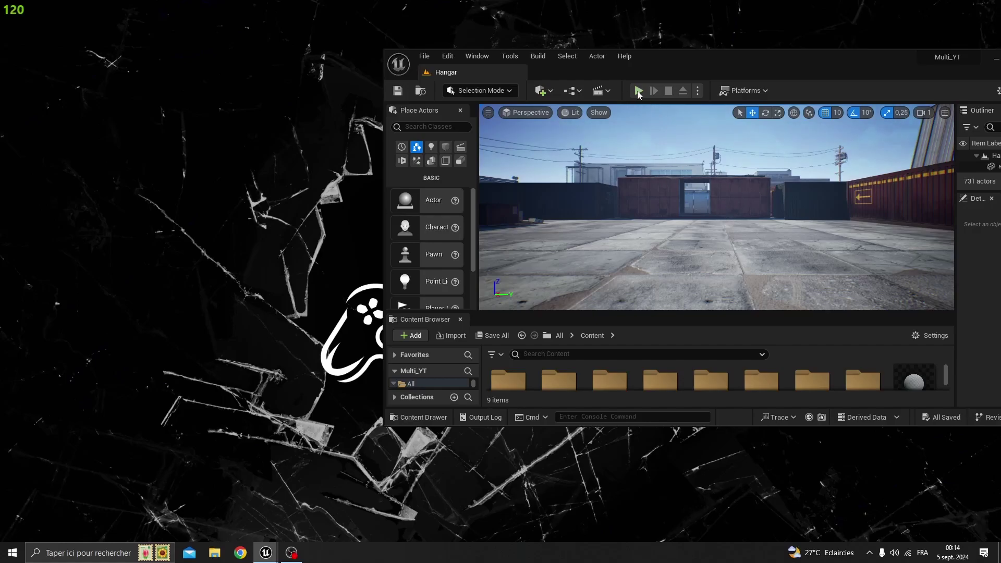
Step: Start the multiplayer preview of the Hangar level and walk the Client 1 character around
{"action": "left_click", "coordinate": [638, 92]}
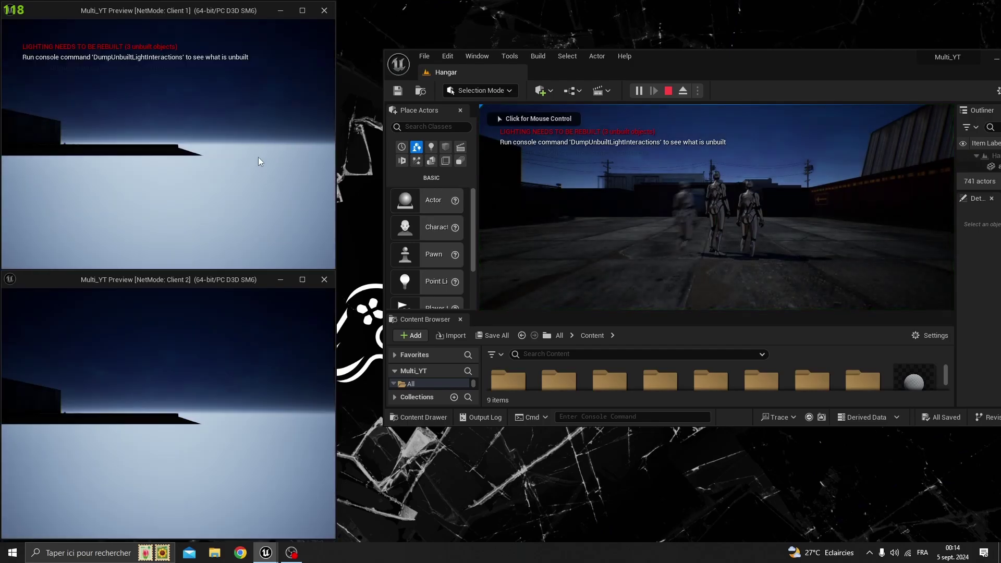
{"action": "left_click", "coordinate": [238, 144]}
{"action": "key", "text": "d"}
{"action": "key", "text": "w"}
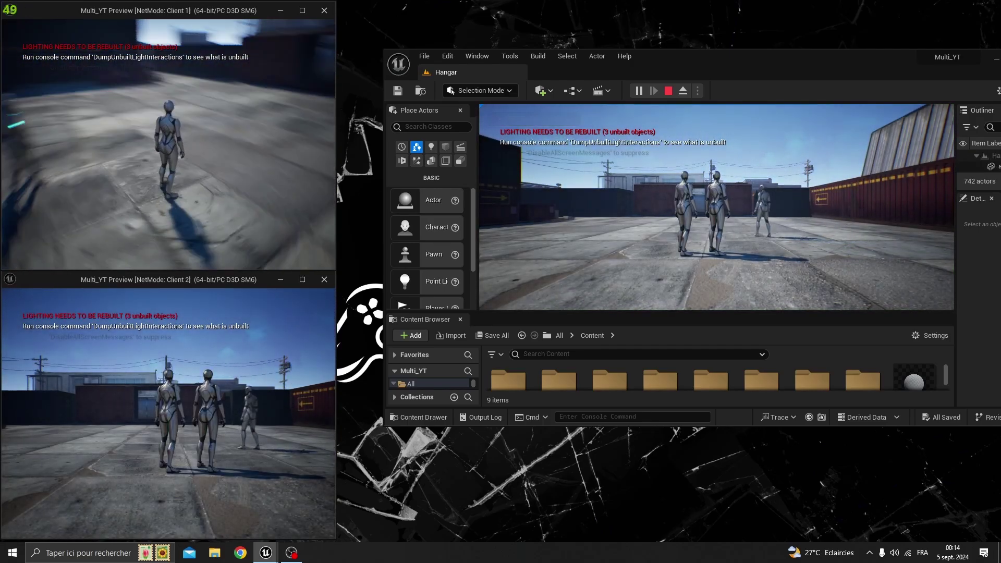
{"action": "key", "text": "shift+F1"}
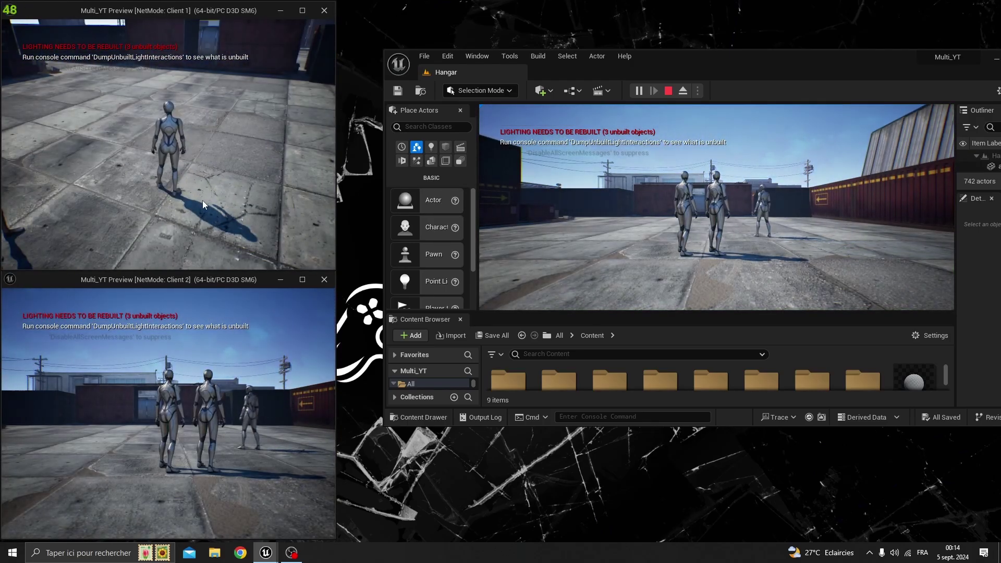
{"action": "left_click", "coordinate": [208, 133]}
{"action": "key", "text": "s"}
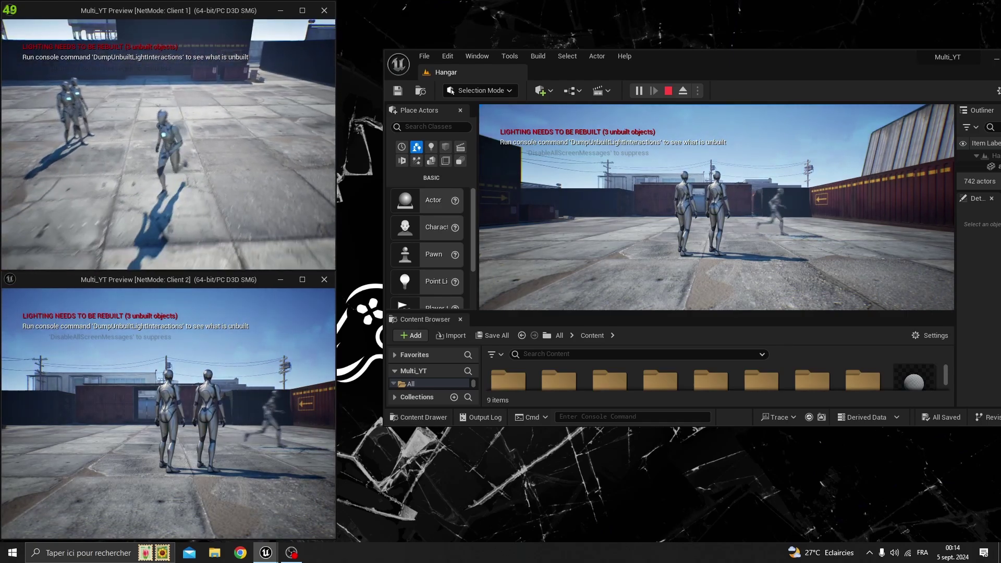
Step: Trigger the explosion repeatedly with the Client 1 character to compare it in the server and both client views
{"action": "key", "text": "e"}
{"action": "key", "text": "e"}
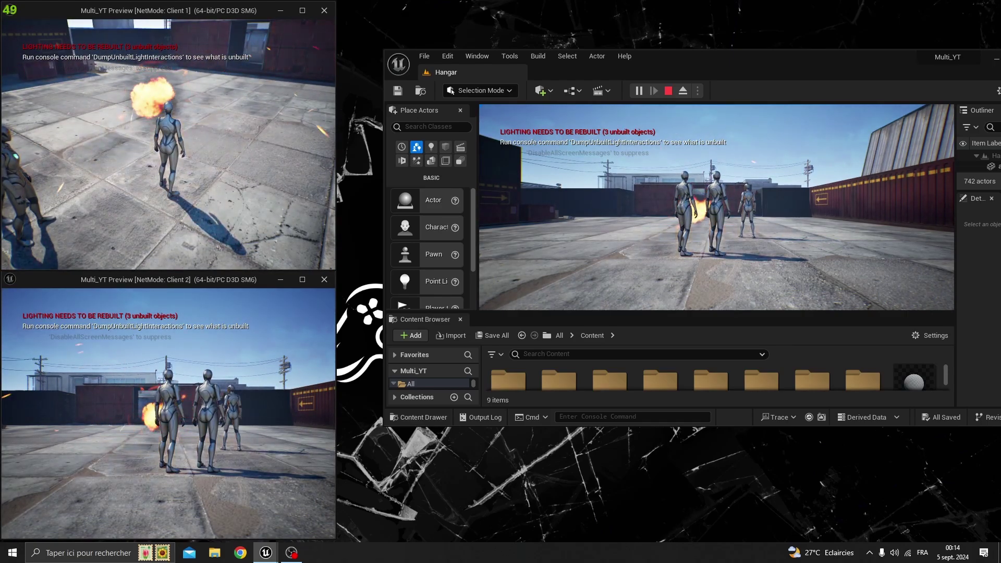
{"action": "key", "text": "e"}
{"action": "key", "text": "e"}
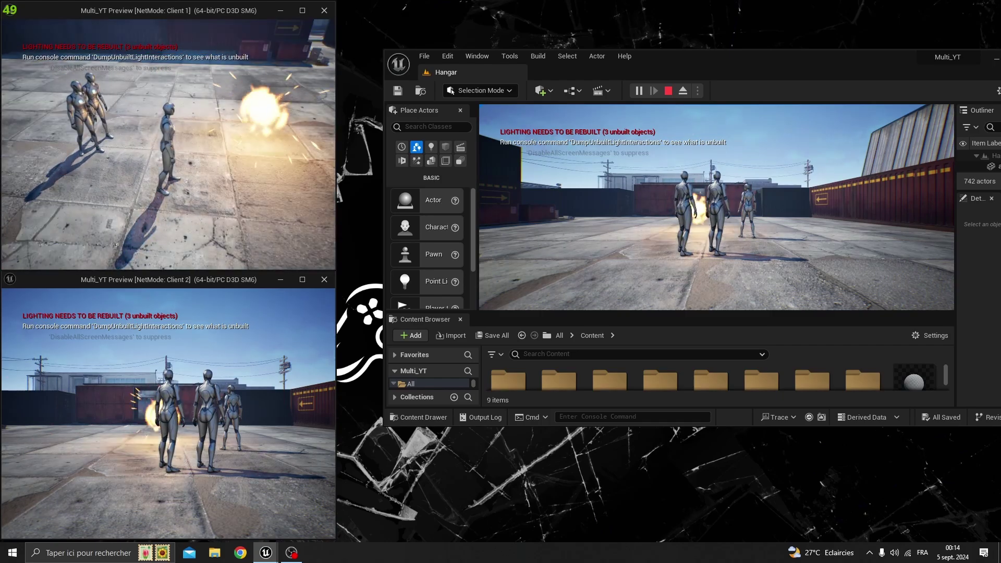
{"action": "key", "text": "w"}
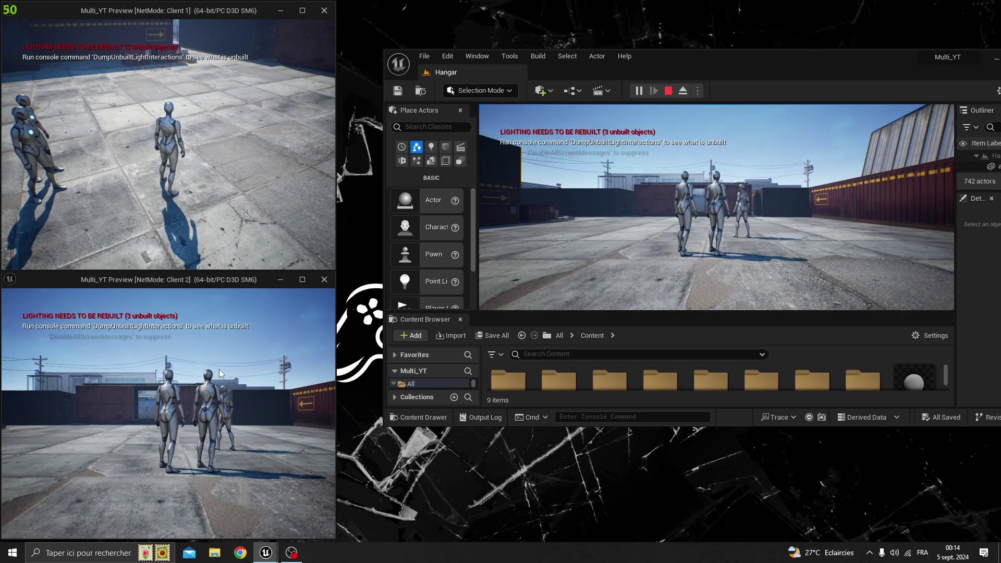
{"action": "key", "text": "e"}
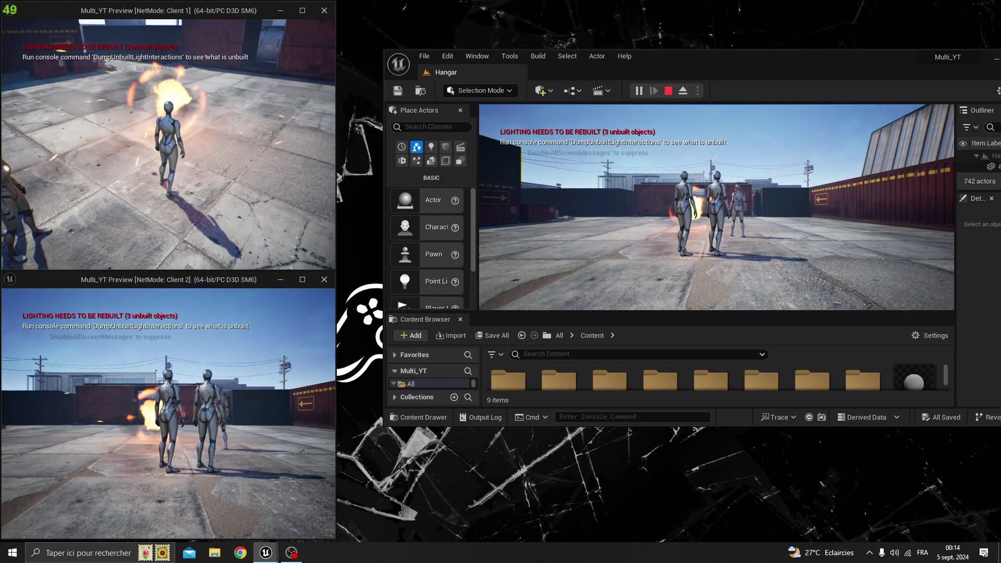
{"action": "key", "text": "d"}
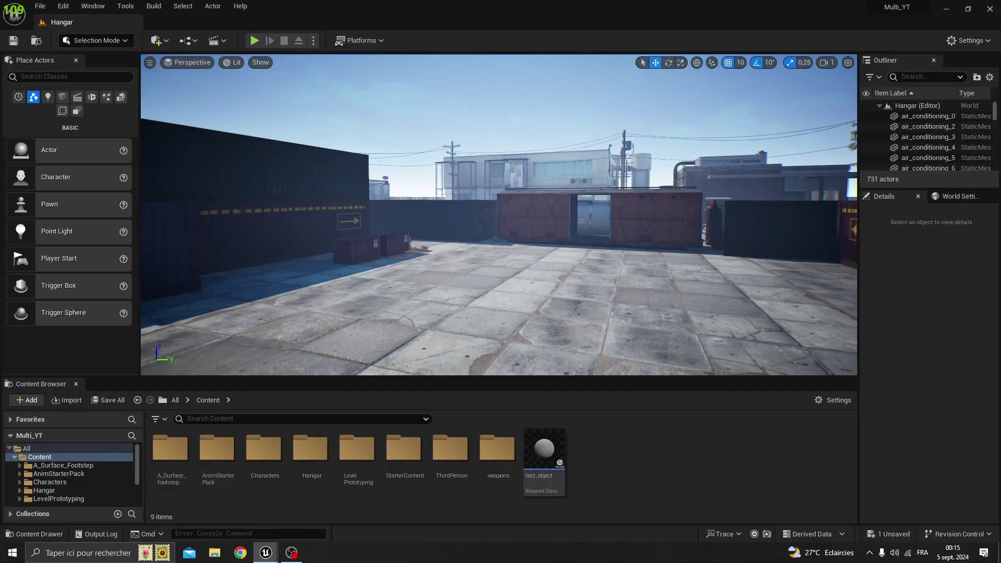
Step: Bring up the BP_ThirdPersonCharacter blueprint and show its event graph
{"action": "right_click_drag", "start_coordinate": [499, 214], "coordinate": [355, 333]}
{"action": "left_click", "coordinate": [272, 557]}
{"action": "left_click", "coordinate": [323, 485]}
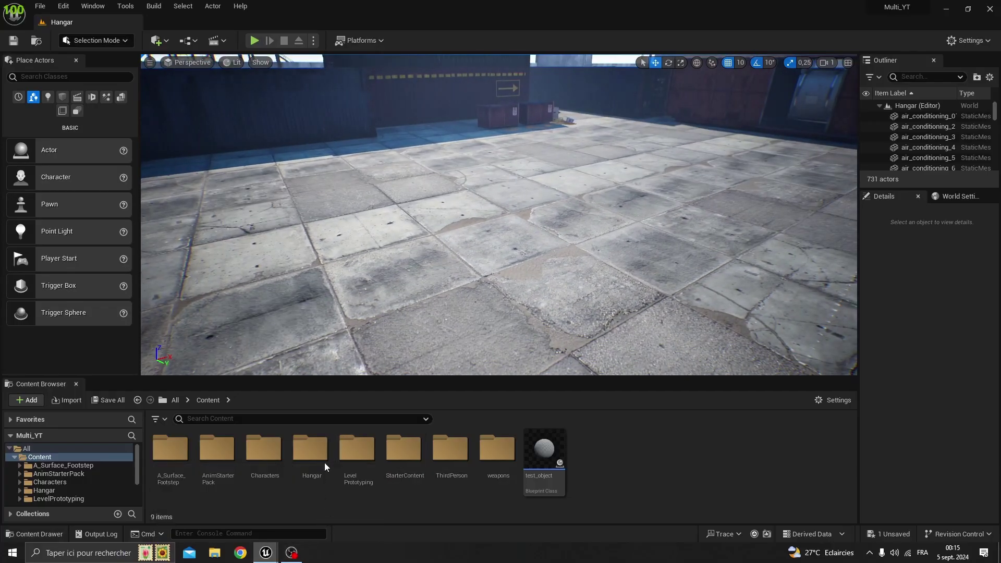
{"action": "left_click", "coordinate": [231, 60]}
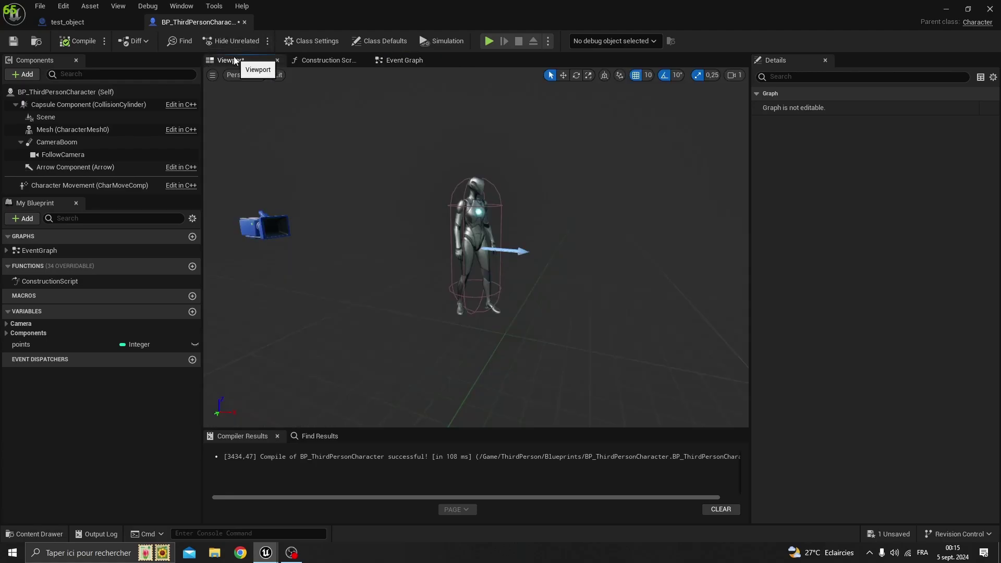
{"action": "left_click", "coordinate": [401, 61]}
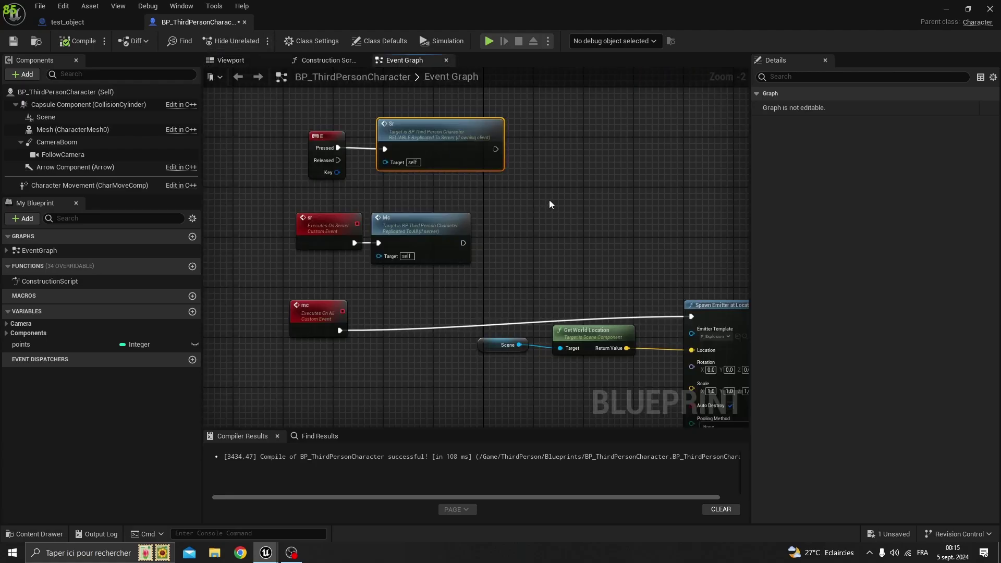
Step: Examine the Spawn Emitter at Location node that the mc event runs and its location input
{"action": "right_click_drag", "start_coordinate": [537, 205], "coordinate": [409, 196]}
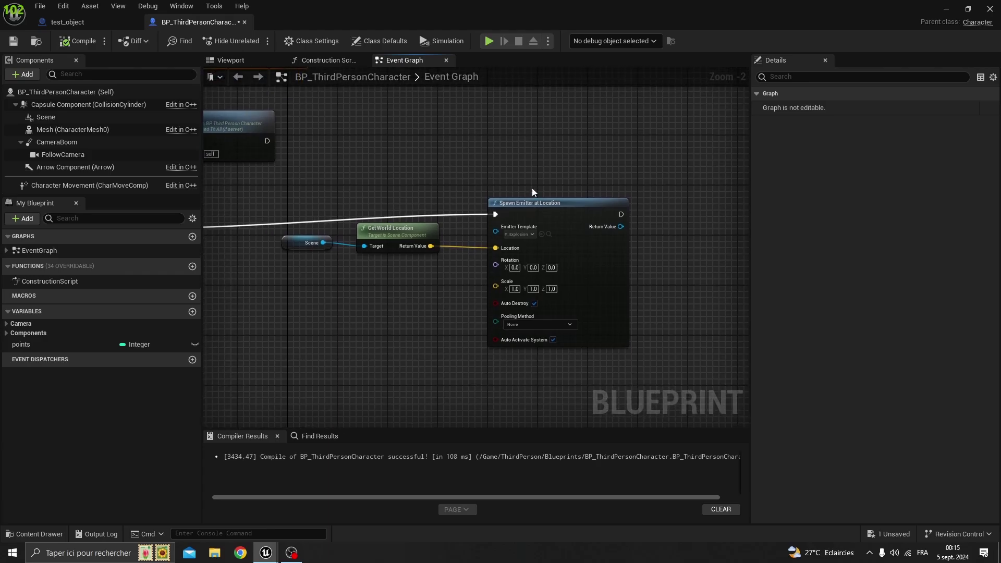
{"action": "scroll", "coordinate": [533, 192], "scroll_direction": "up", "scroll_amount": 2}
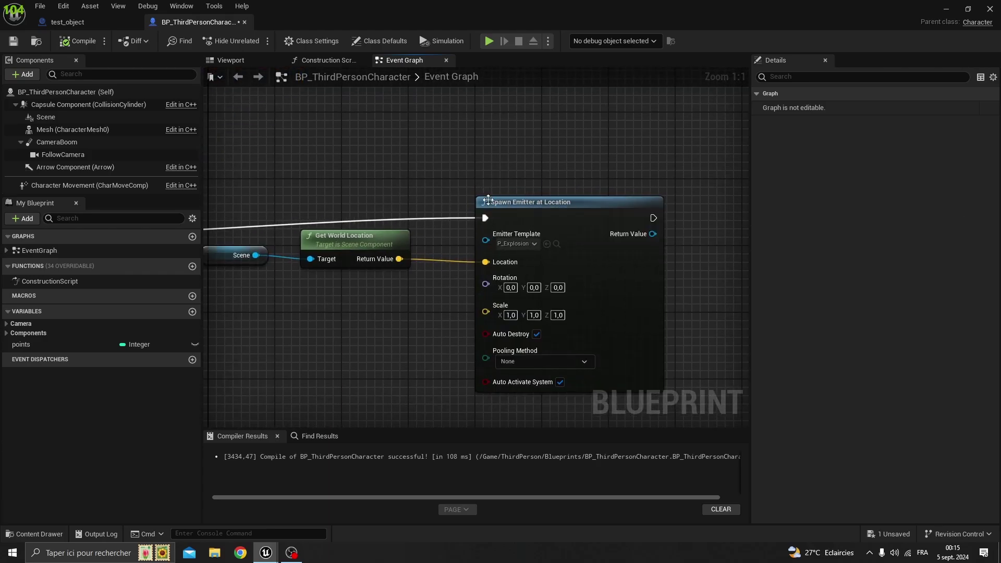
{"action": "right_click", "coordinate": [499, 138]}
{"action": "left_click", "coordinate": [508, 189]}
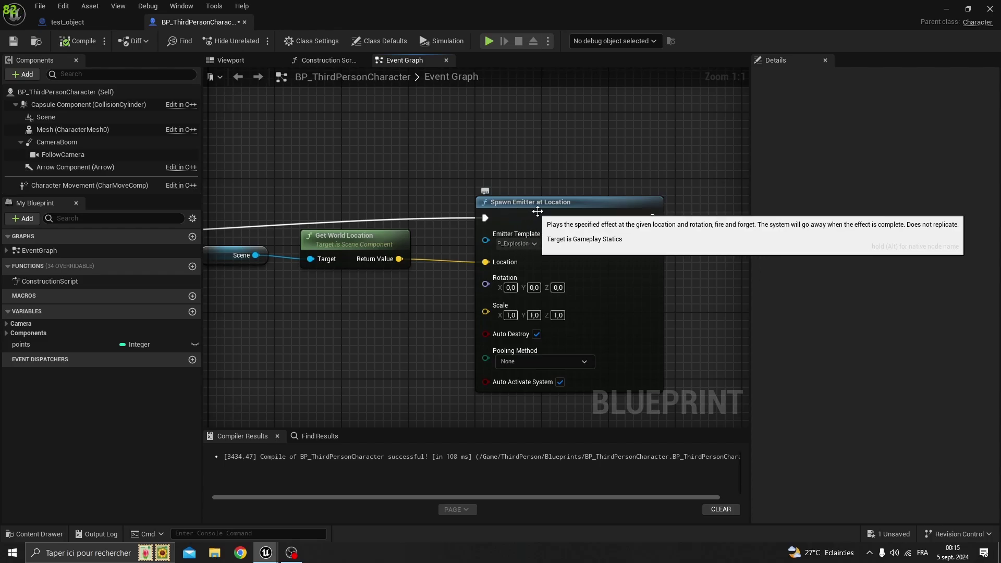
{"action": "right_click_drag", "start_coordinate": [400, 182], "coordinate": [475, 178]}
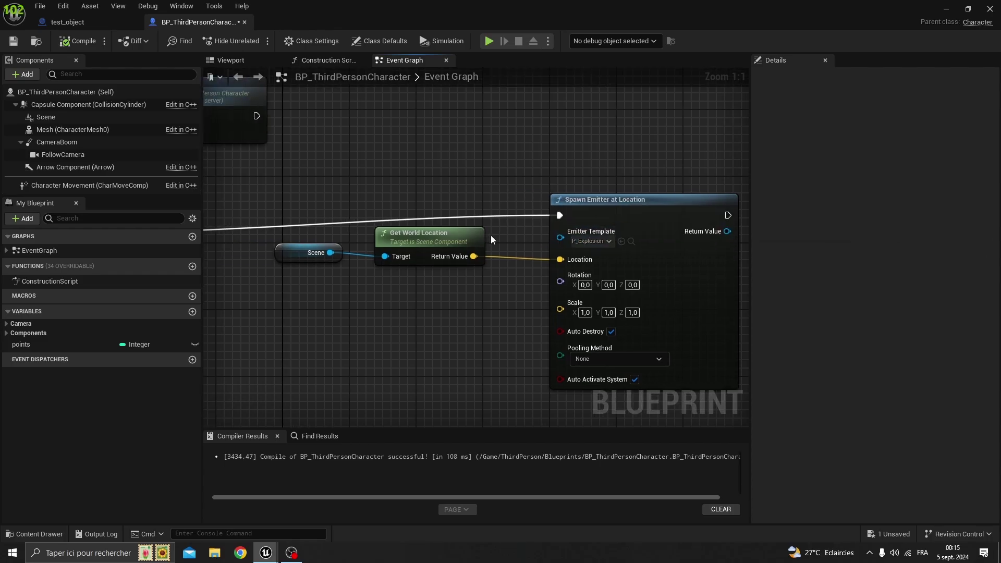
Step: Inspect the Scene component used as the explosion location and its placement in front of the character
{"action": "left_click", "coordinate": [298, 255]}
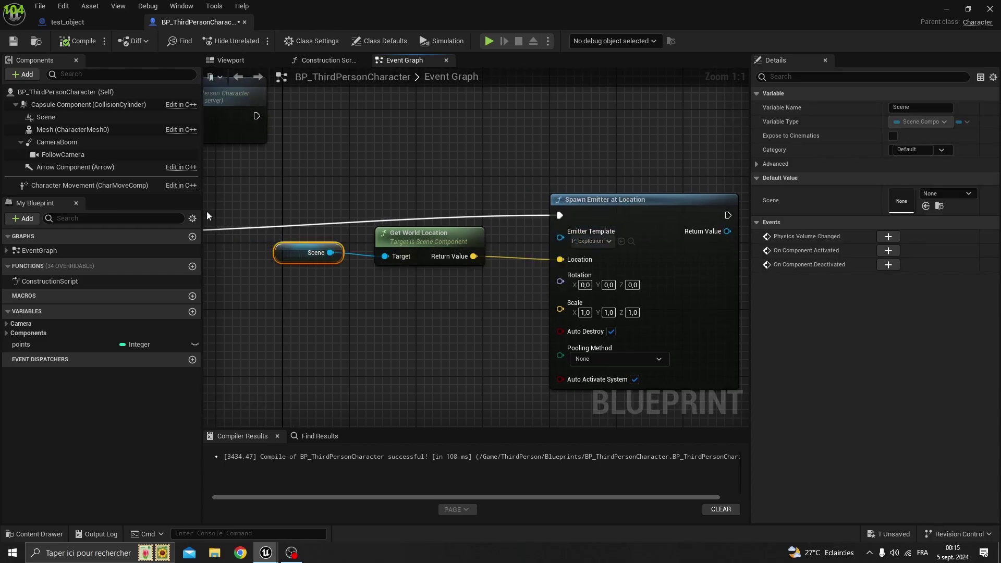
{"action": "left_click", "coordinate": [63, 116]}
{"action": "left_click", "coordinate": [241, 62]}
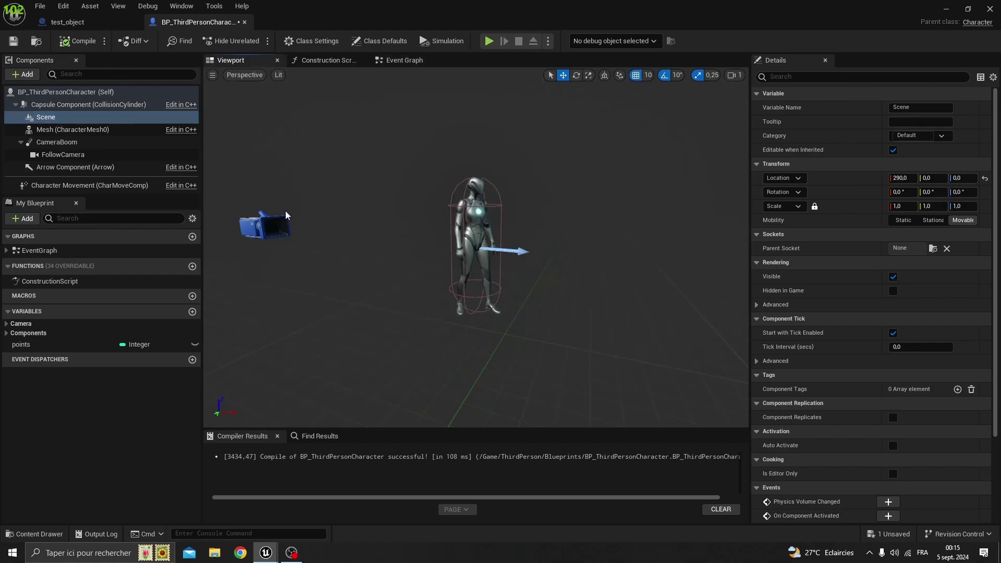
{"action": "double_click", "coordinate": [90, 120]}
{"action": "right_click_drag", "start_coordinate": [389, 179], "coordinate": [352, 163]}
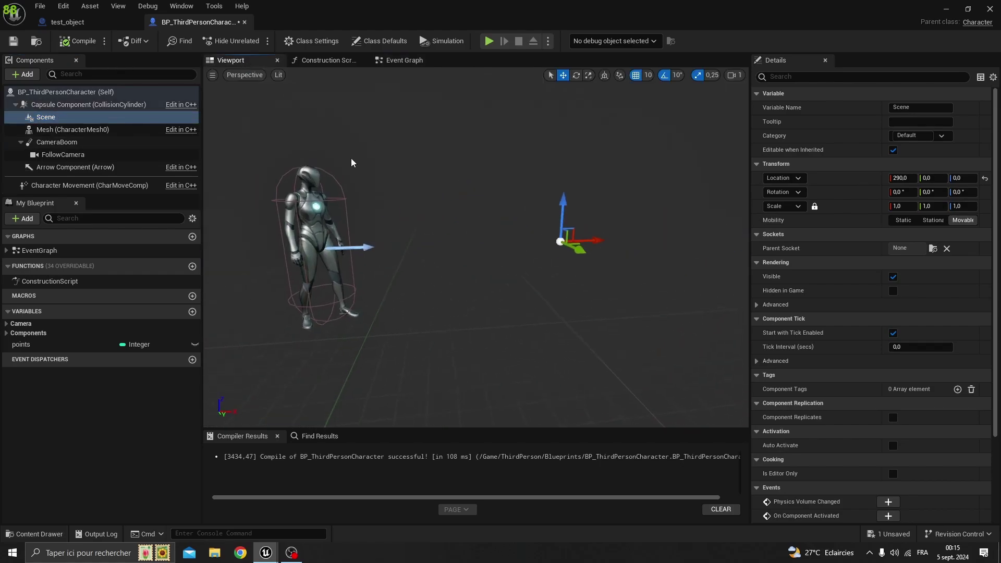
Step: Move the E key event beside the spawn nodes, wire its Pressed output directly to Spawn Emitter at Location, and compile
{"action": "left_click", "coordinate": [403, 65]}
{"action": "right_click_drag", "start_coordinate": [493, 183], "coordinate": [534, 161]}
{"action": "scroll", "coordinate": [429, 194], "scroll_direction": "down", "scroll_amount": 3}
{"action": "right_click_drag", "start_coordinate": [430, 197], "coordinate": [464, 201]}
{"action": "scroll", "coordinate": [396, 208], "scroll_direction": "up", "scroll_amount": 3}
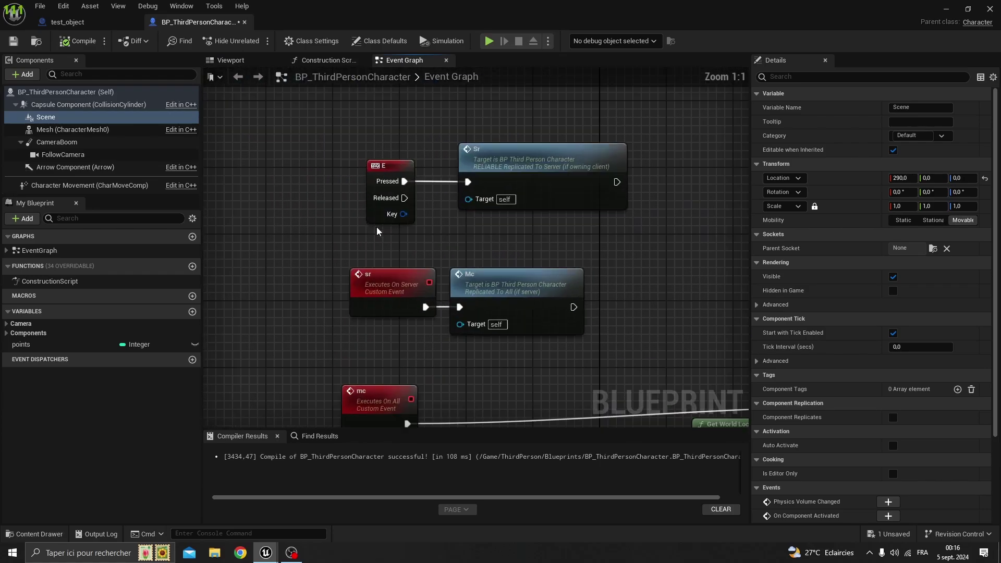
{"action": "left_click_drag", "start_coordinate": [393, 171], "coordinate": [534, 403]}
{"action": "right_click_drag", "start_coordinate": [577, 344], "coordinate": [280, 282]}
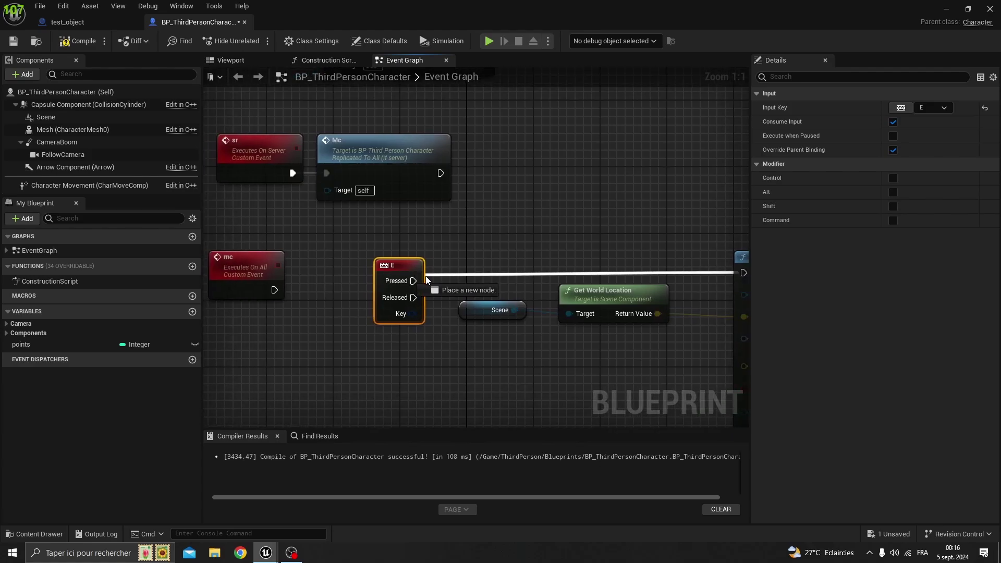
{"action": "left_click_drag", "start_coordinate": [408, 271], "coordinate": [400, 255]}
{"action": "left_click", "coordinate": [84, 41]}
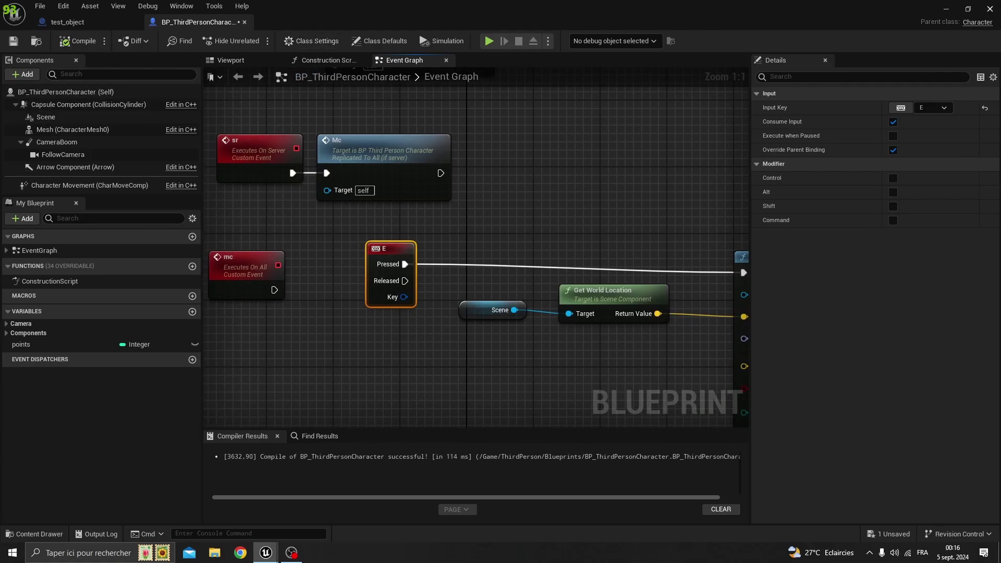
Step: Start the multiplayer preview and trigger the explosion from Client 1 to check which views show it
{"action": "left_click", "coordinate": [946, 10]}
{"action": "left_click", "coordinate": [254, 40]}
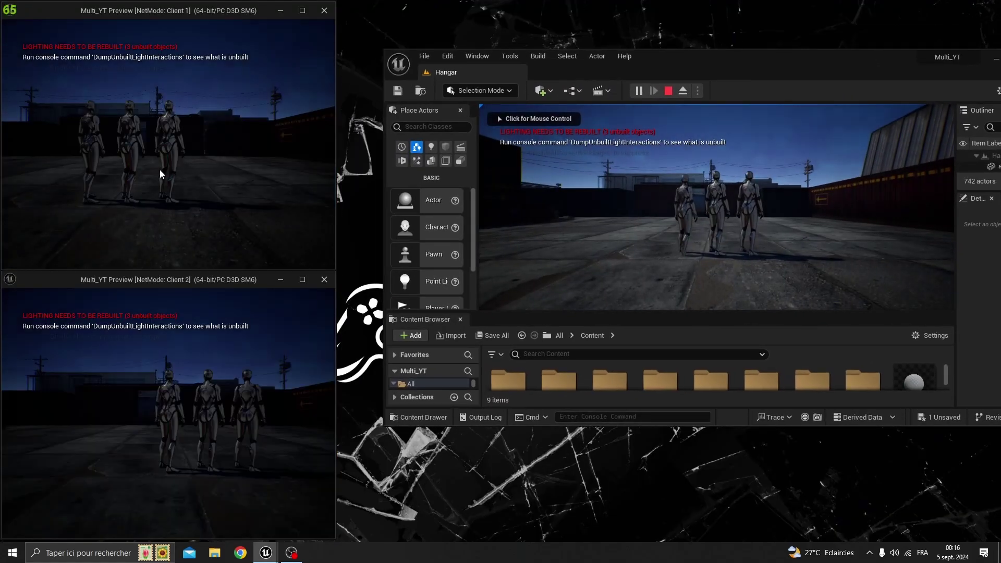
{"action": "left_click", "coordinate": [161, 172]}
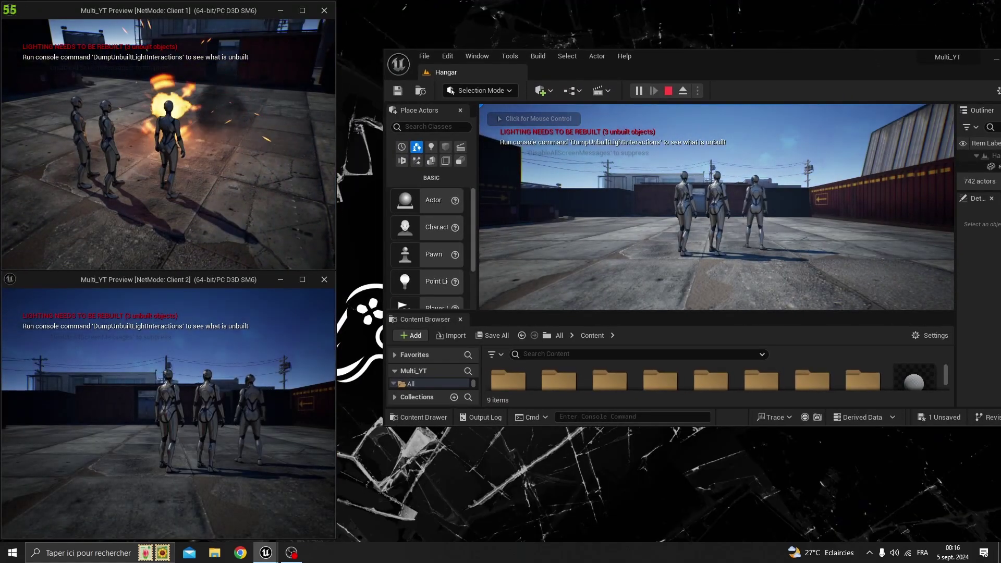
{"action": "key", "text": "shift+F1"}
Step: Test the explosion from Client 2 and the server view, and end the preview
{"action": "left_click", "coordinate": [125, 359]}
{"action": "key", "text": "e"}
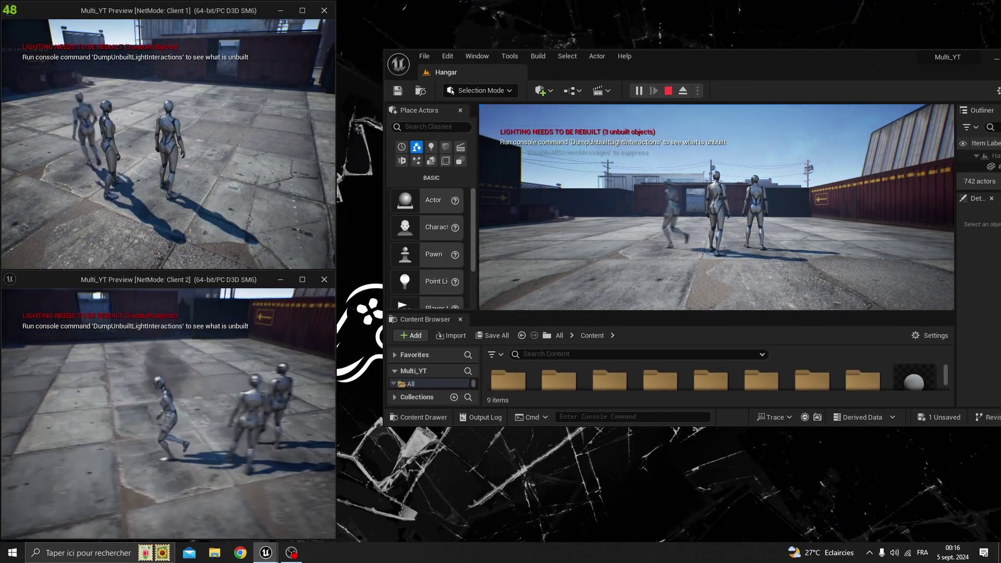
{"action": "key", "text": "w"}
{"action": "key", "text": "shift+F1"}
{"action": "left_click", "coordinate": [586, 307]}
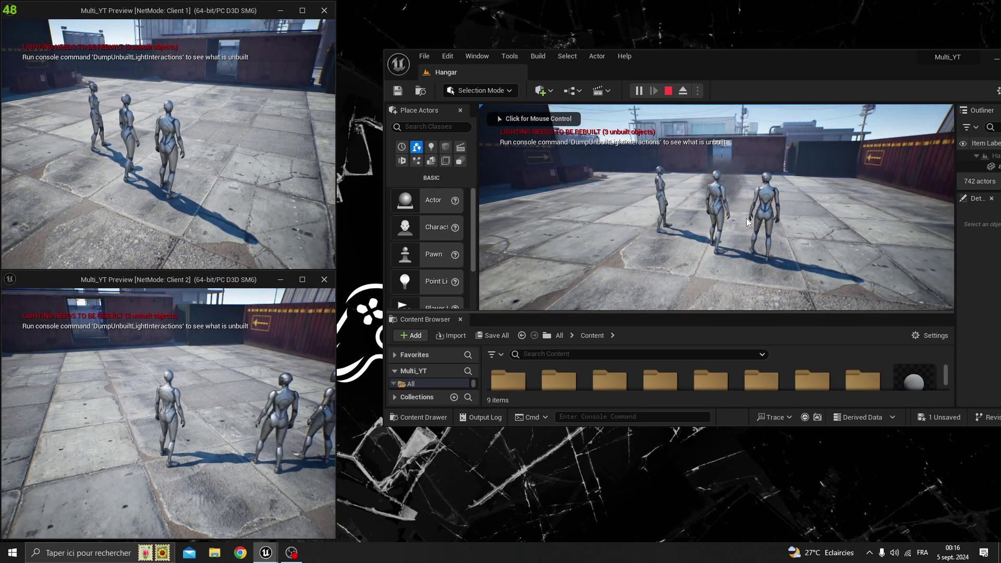
{"action": "left_click", "coordinate": [329, 14]}
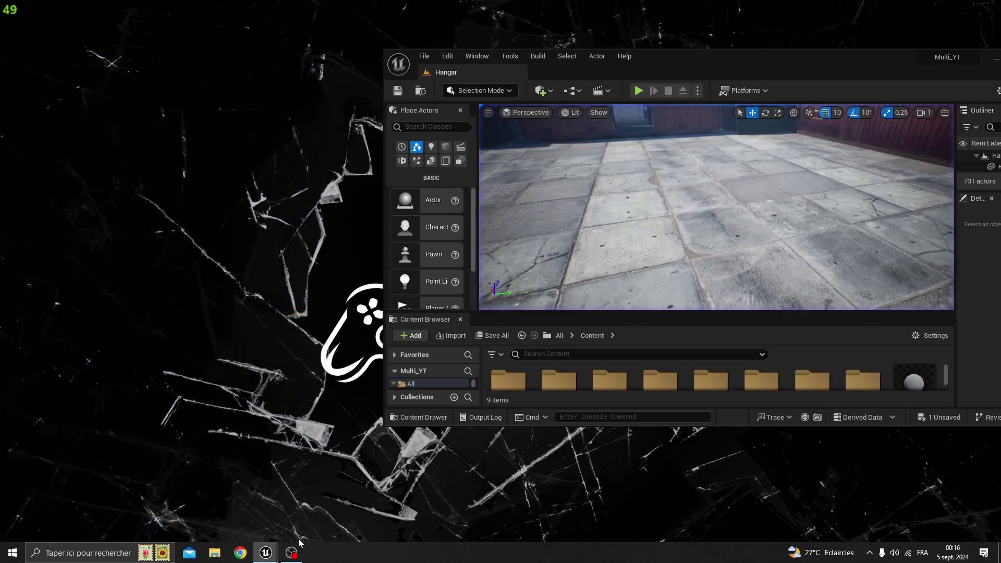
Step: Return to the character blueprint and inspect the replication settings of the sr and mc custom events
{"action": "mouse_move", "coordinate": [265, 552]}
{"action": "left_click", "coordinate": [302, 522]}
{"action": "mouse_move", "coordinate": [514, 224]}
{"action": "right_mouse_down"}
{"action": "mouse_move", "coordinate": [483, 228]}
{"action": "mouse_move", "coordinate": [500, 215]}
{"action": "right_mouse_up"}
{"action": "left_click_drag", "start_coordinate": [381, 238], "coordinate": [374, 255]}
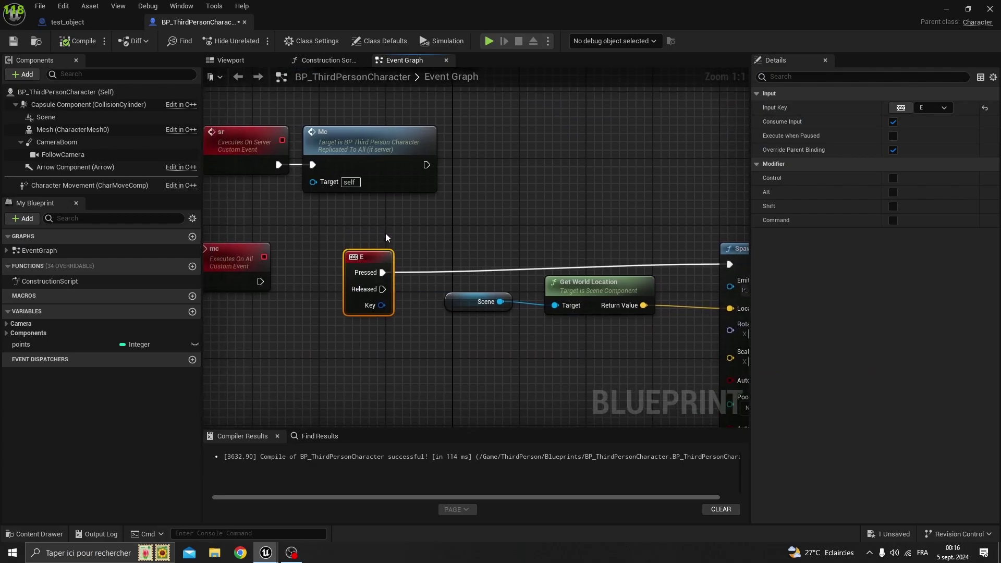
{"action": "right_click_drag", "start_coordinate": [363, 258], "coordinate": [484, 257]}
{"action": "left_click", "coordinate": [372, 276]}
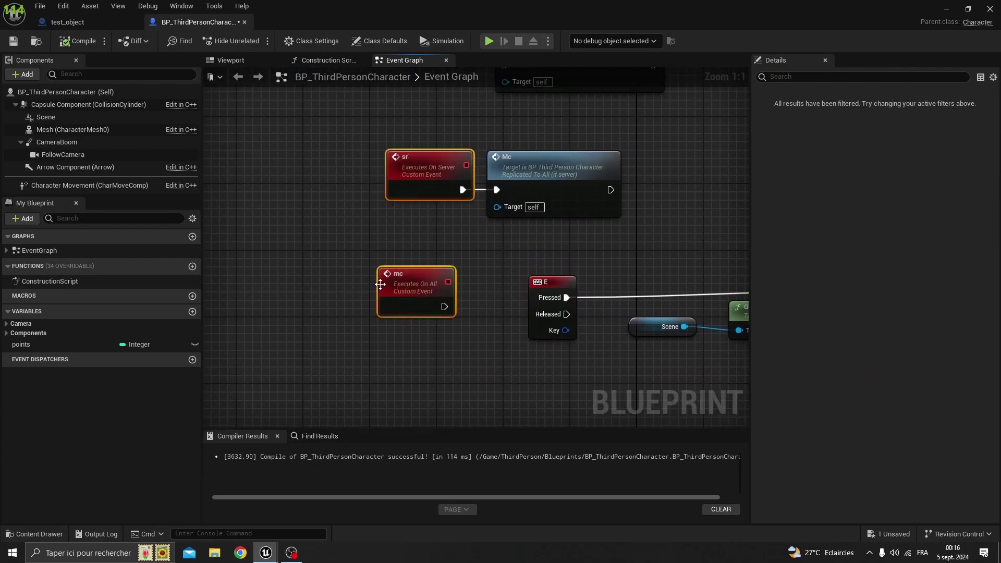
{"action": "left_click", "coordinate": [419, 159]}
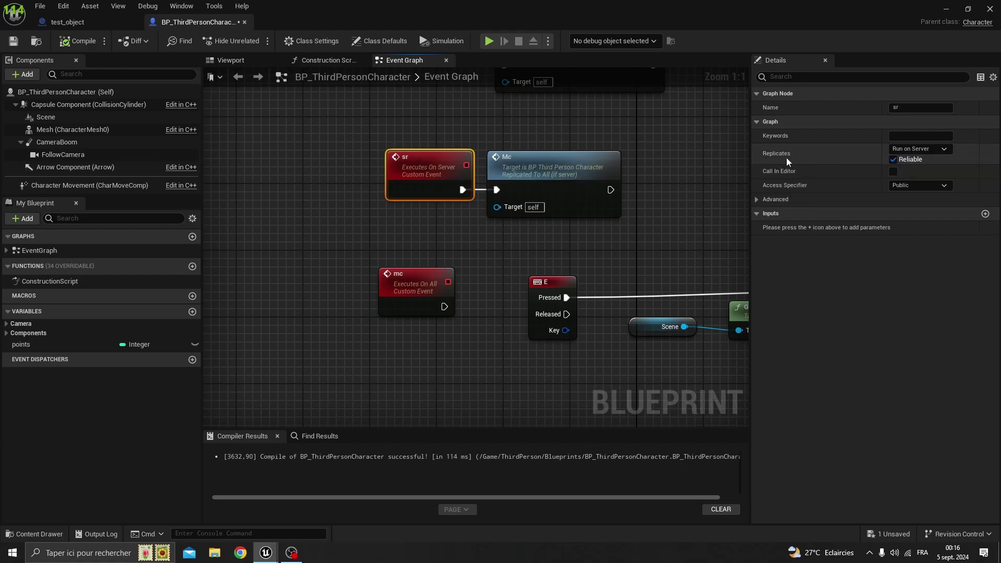
{"action": "left_click", "coordinate": [446, 311]}
{"action": "left_click_drag", "start_coordinate": [410, 172], "coordinate": [391, 172]}
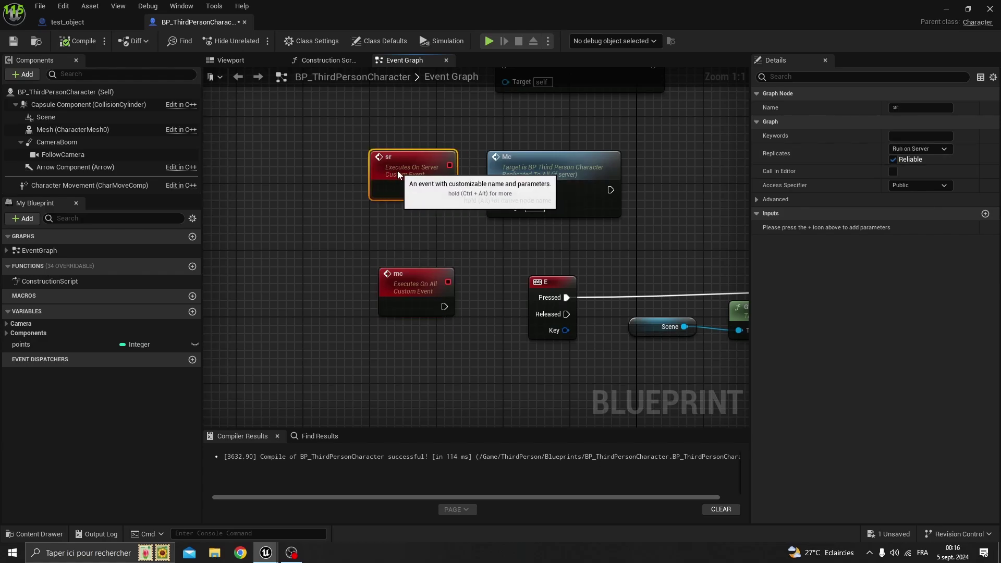
{"action": "left_click", "coordinate": [410, 277]}
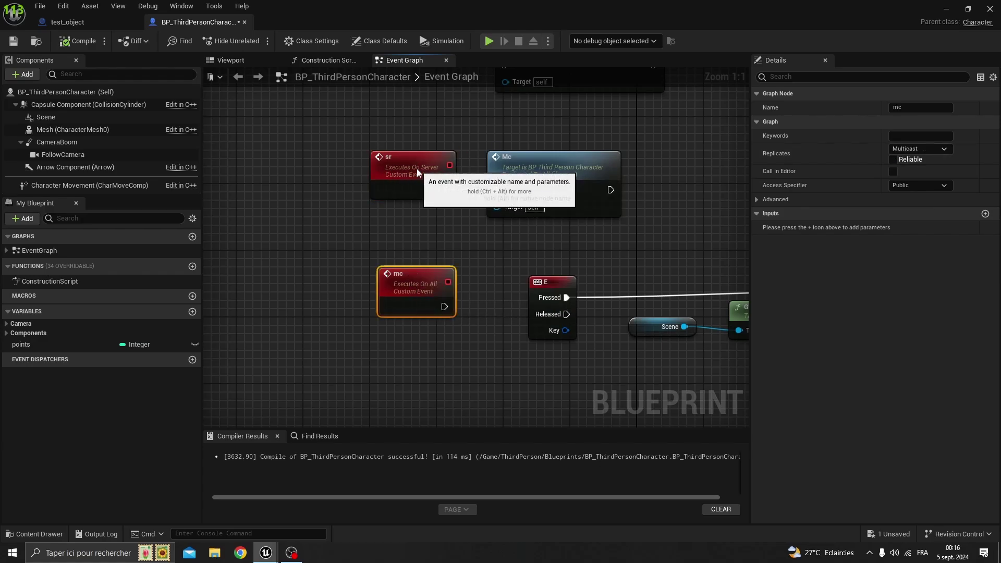
Step: Reconnect the mc custom event to Spawn Emitter at Location and detach the E key event from it
{"action": "right_click_drag", "start_coordinate": [447, 306], "coordinate": [291, 279]}
{"action": "left_click_drag", "start_coordinate": [289, 279], "coordinate": [580, 267]}
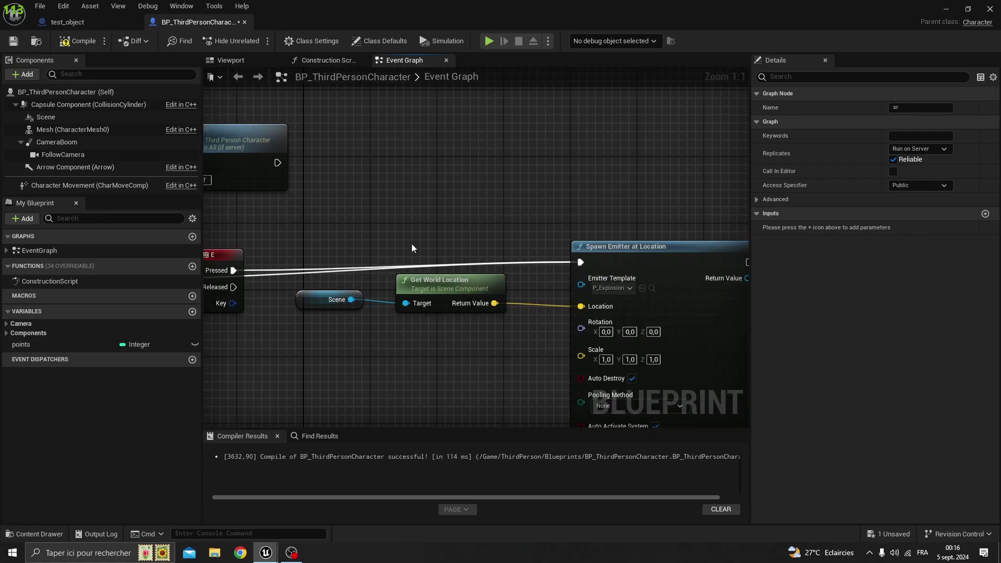
{"action": "right_click_drag", "start_coordinate": [412, 243], "coordinate": [594, 217]}
{"action": "left_click_drag", "start_coordinate": [395, 232], "coordinate": [370, 207]}
{"action": "left_click", "coordinate": [419, 222]}
Step: Move the E key event back beside the Sr call, connect its Pressed output to that call, and compile the blueprint
{"action": "right_click_drag", "start_coordinate": [419, 222], "coordinate": [483, 277]}
{"action": "left_click_drag", "start_coordinate": [449, 260], "coordinate": [336, 129]}
{"action": "right_click_drag", "start_coordinate": [390, 112], "coordinate": [439, 210]}
{"action": "left_click_drag", "start_coordinate": [372, 224], "coordinate": [339, 207]}
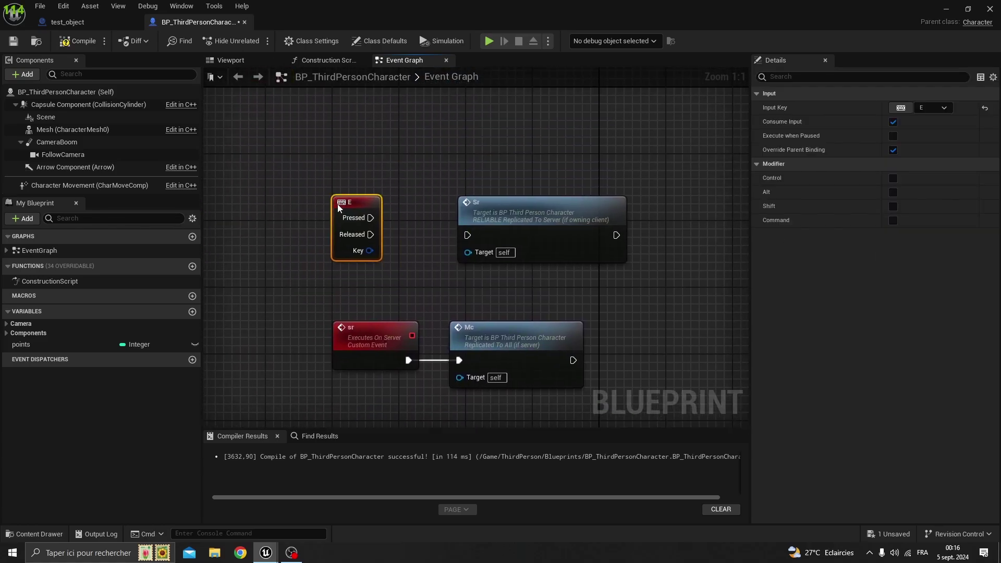
{"action": "left_click_drag", "start_coordinate": [511, 219], "coordinate": [518, 202]}
{"action": "right_click_drag", "start_coordinate": [400, 292], "coordinate": [415, 233]}
{"action": "left_click", "coordinate": [366, 278]}
{"action": "key", "text": "F7"}
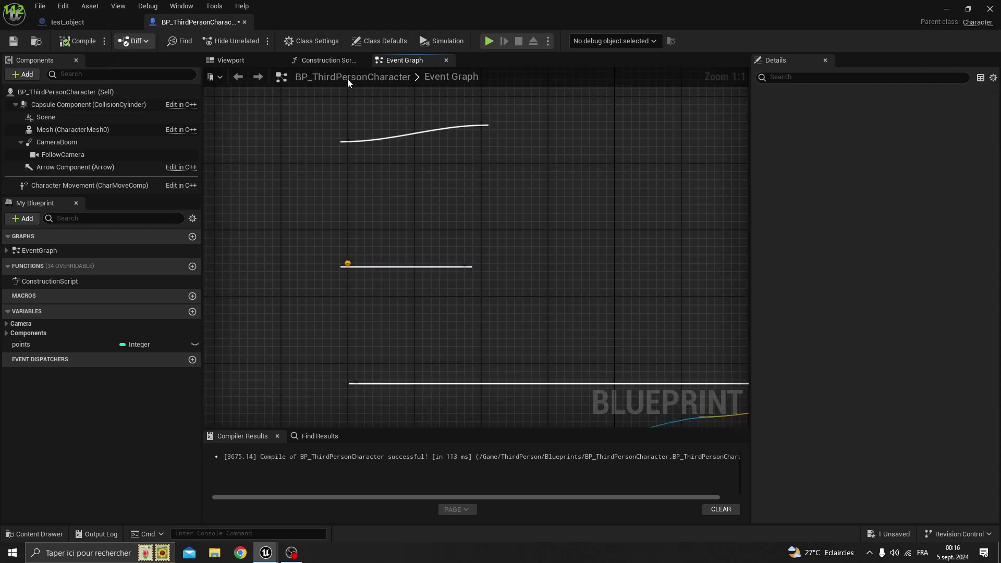
Step: Run the multiplayer preview, test the explosion from Client 1 while moving its character around, and end the preview
{"action": "left_click", "coordinate": [945, 10]}
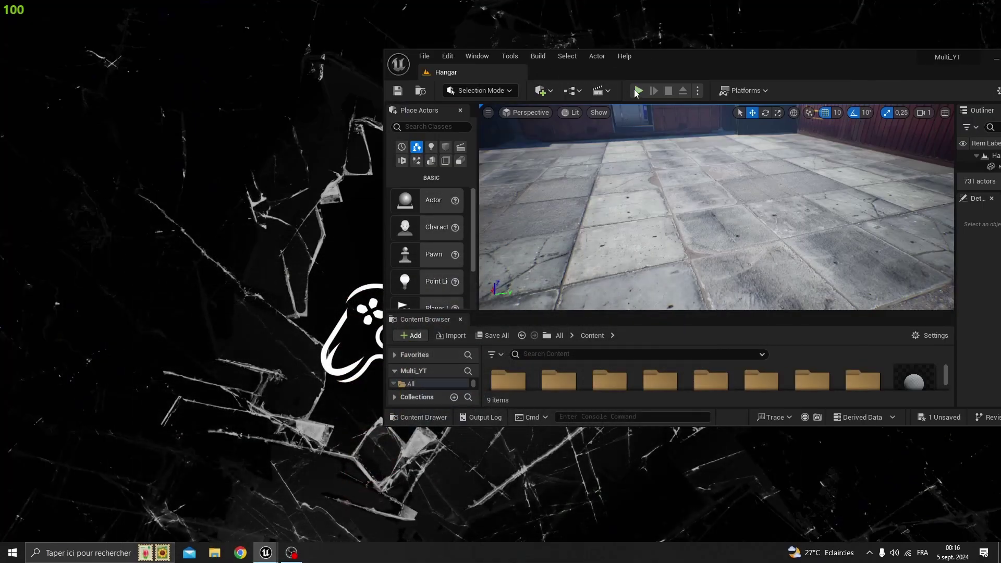
{"action": "key", "text": "alt+p"}
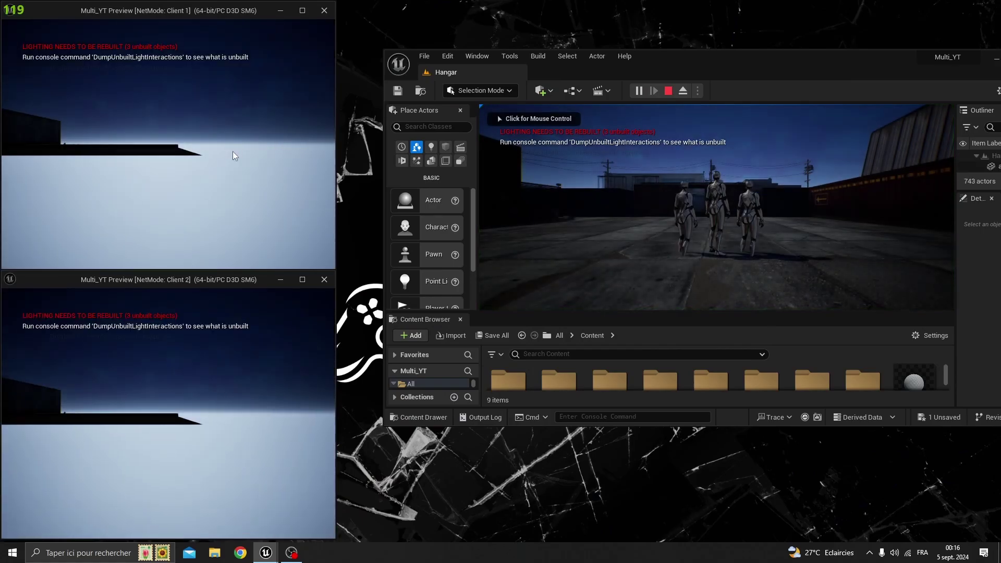
{"action": "left_click", "coordinate": [202, 140]}
{"action": "key", "text": "w"}
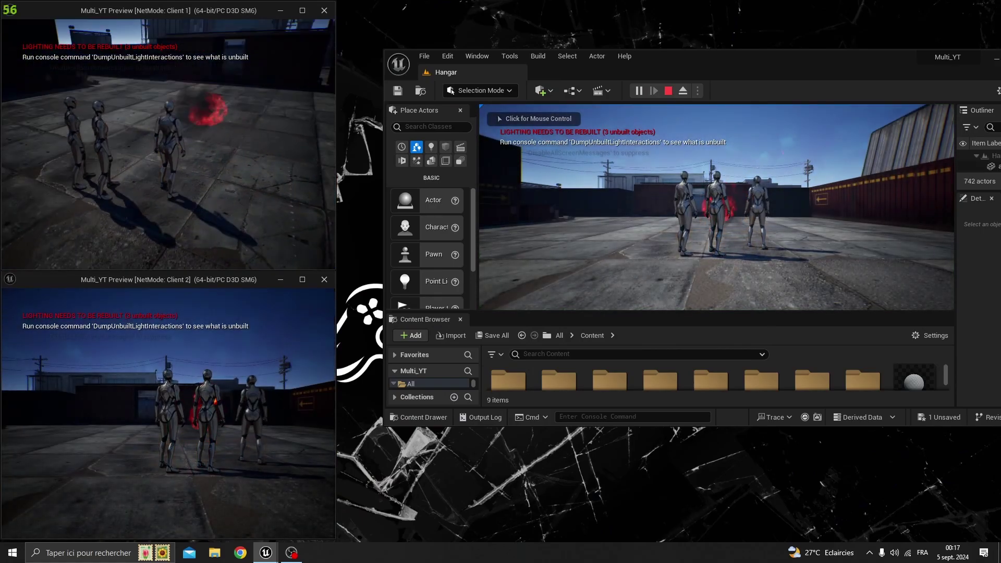
{"action": "key", "text": "a"}
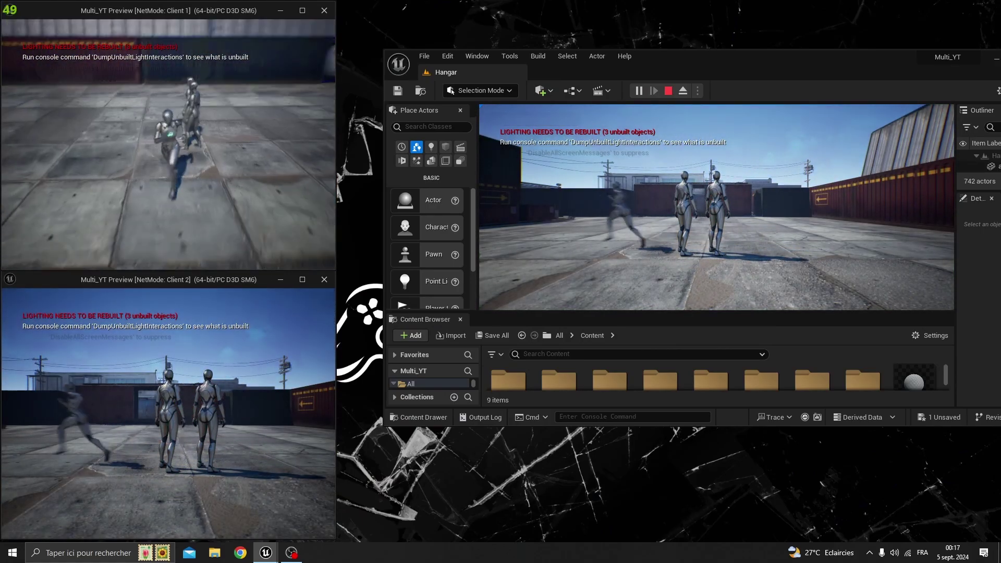
{"action": "key", "text": "w"}
{"action": "key", "text": "a"}
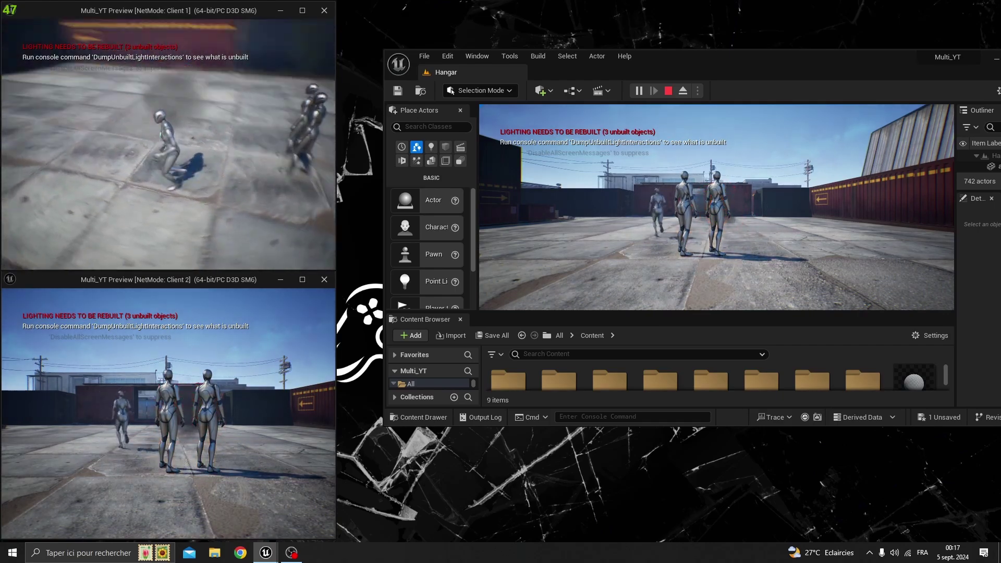
{"action": "key", "text": "s"}
{"action": "key", "text": "d"}
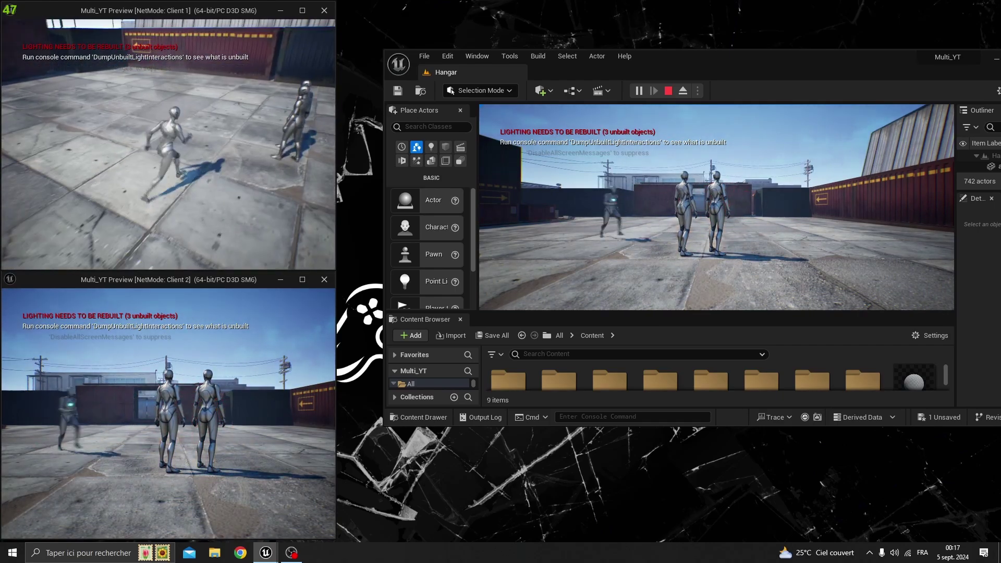
{"action": "key", "text": "w"}
{"action": "key", "text": "a"}
{"action": "key", "text": "s"}
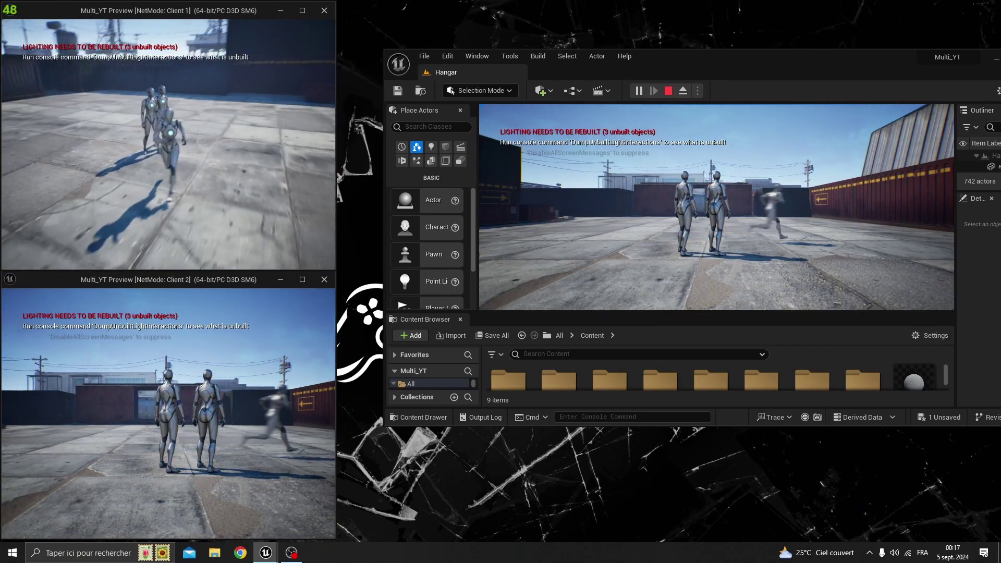
{"action": "key", "text": "w"}
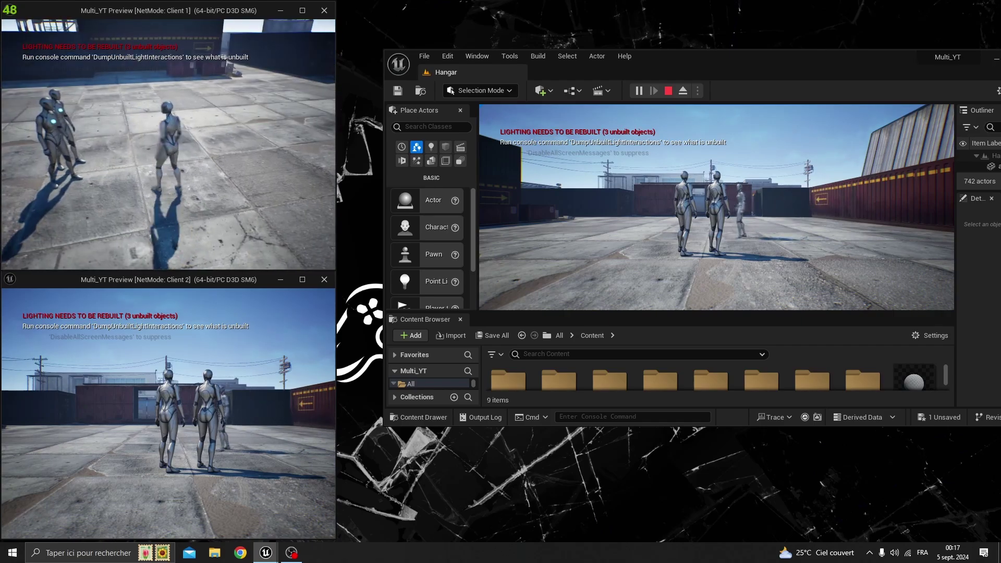
{"action": "key", "text": "d"}
{"action": "key", "text": "w"}
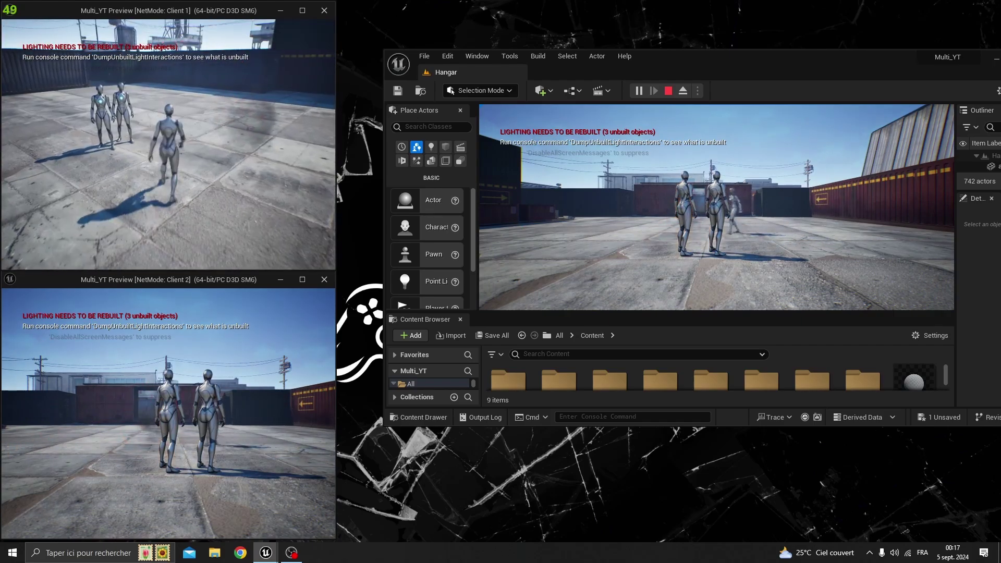
{"action": "key", "text": "Escape"}
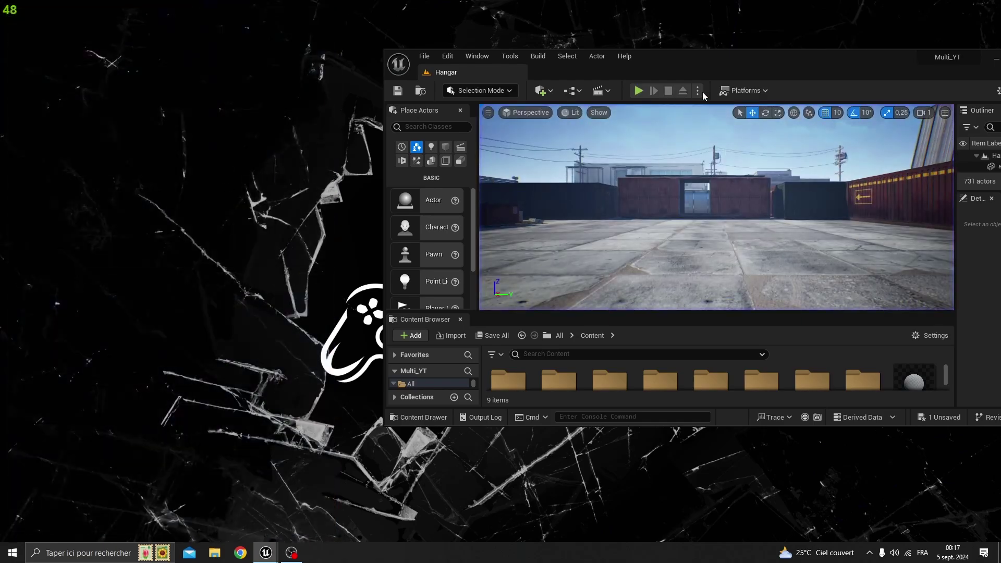
Step: Return to the character blueprint and filter its class defaults by "rep" to check the Replicates setting
{"action": "double_click", "coordinate": [849, 57]}
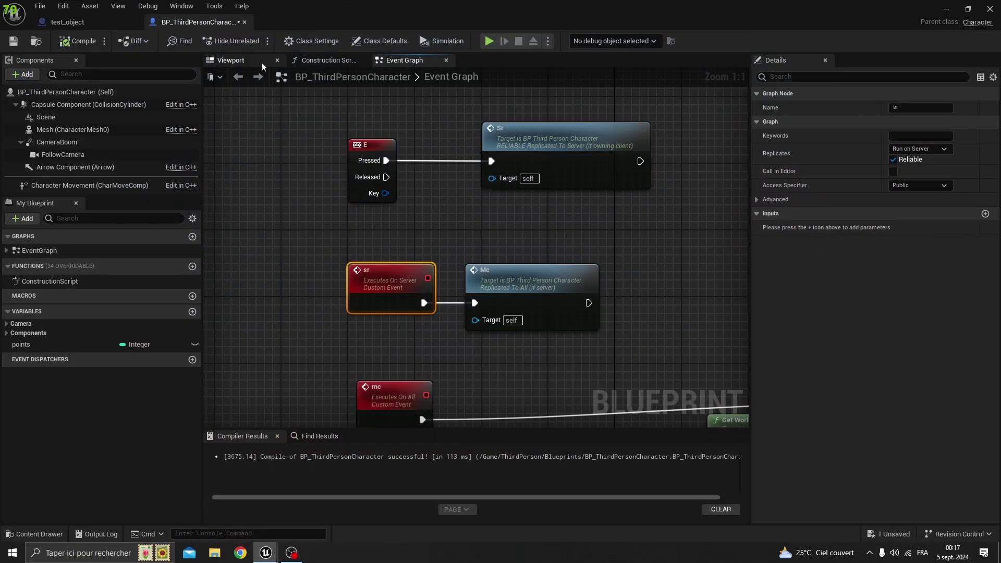
{"action": "left_click", "coordinate": [240, 60]}
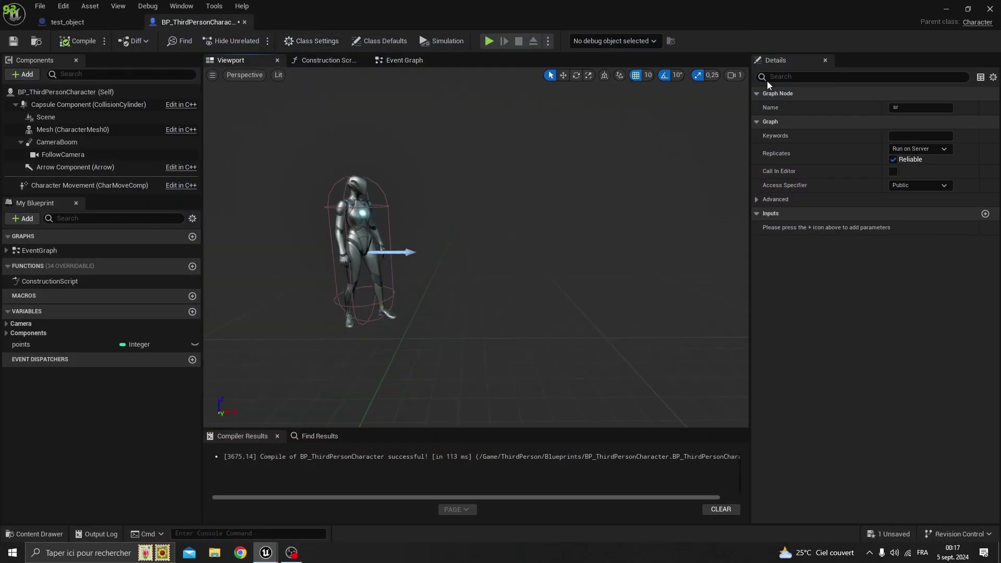
{"action": "left_click", "coordinate": [389, 40]}
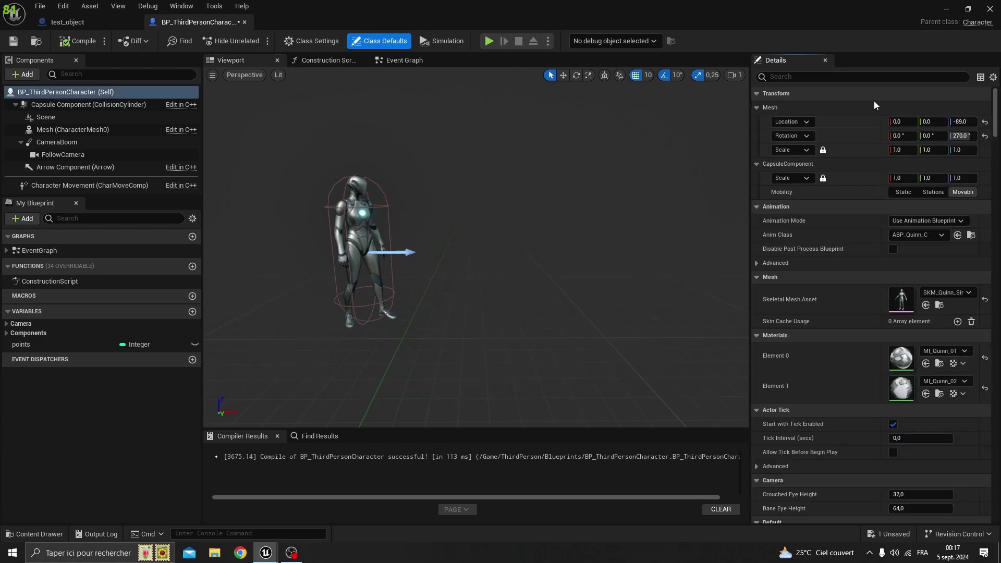
{"action": "left_click", "coordinate": [806, 75]}
{"action": "type", "text": "rep"}
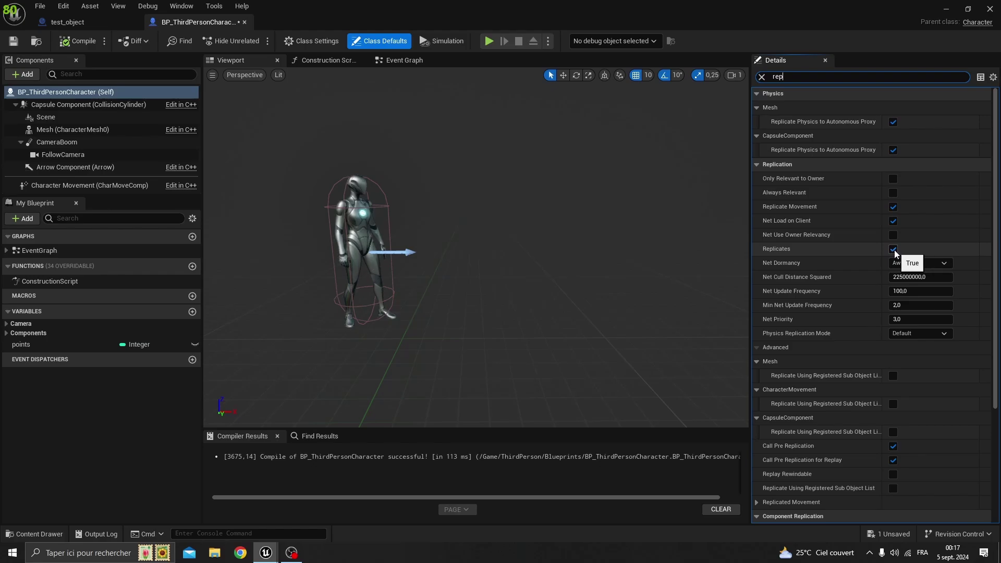
{"action": "type", "text": "²"}
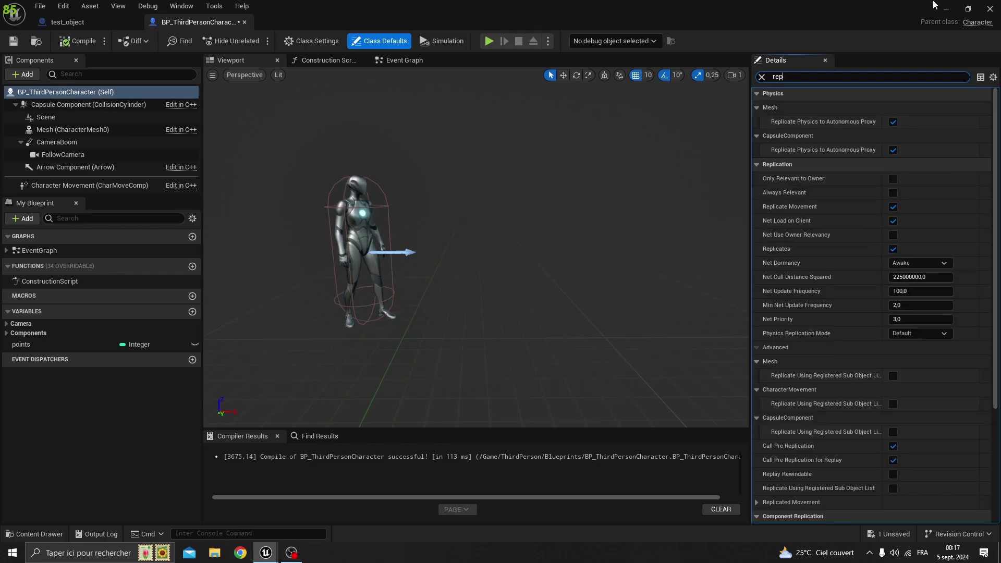
Step: Start the multiplayer preview from the level editor, shrink the editor window beside the client windows, and stop the preview
{"action": "left_click", "coordinate": [946, 8]}
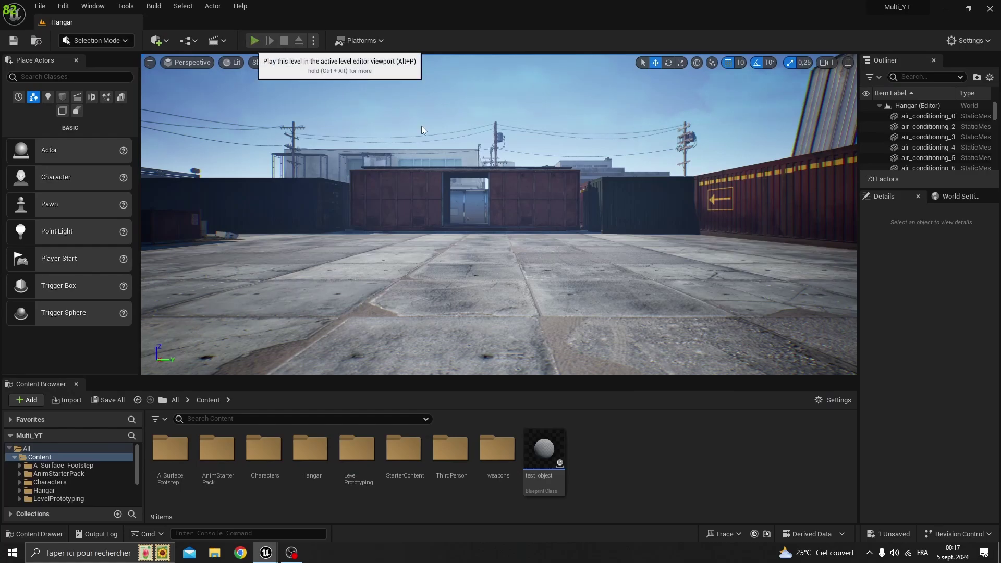
{"action": "left_click", "coordinate": [252, 42]}
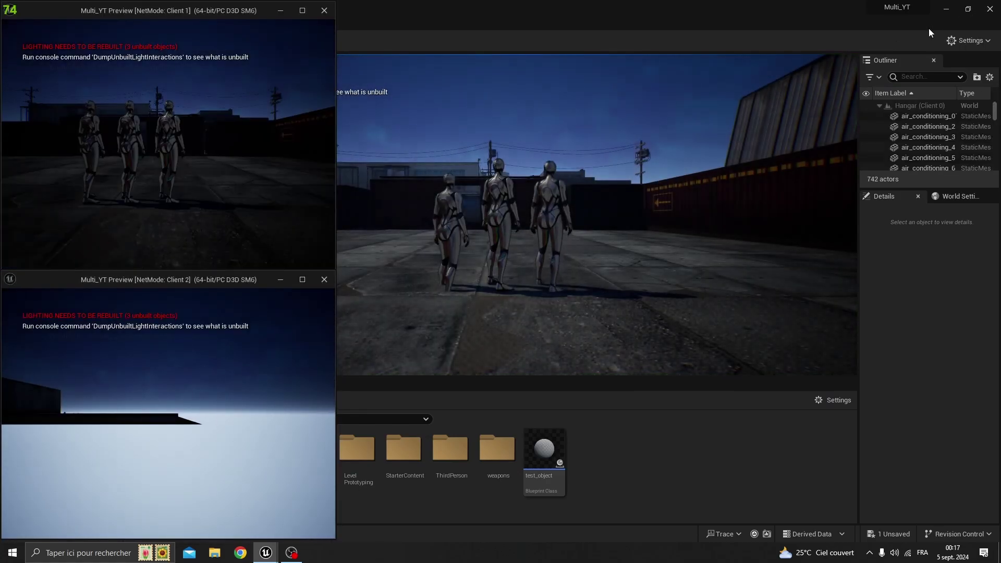
{"action": "left_click", "coordinate": [968, 8]}
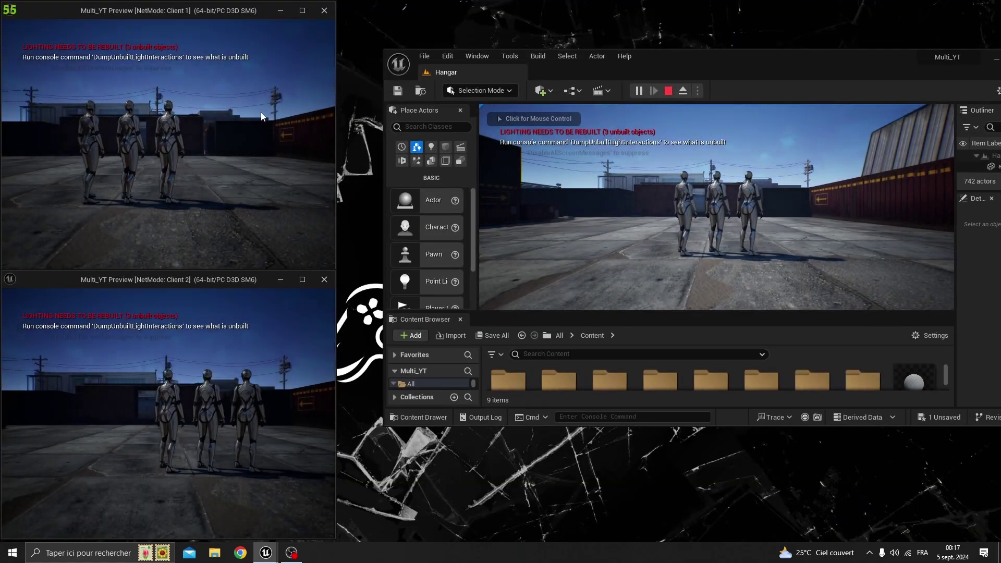
{"action": "left_click", "coordinate": [668, 91]}
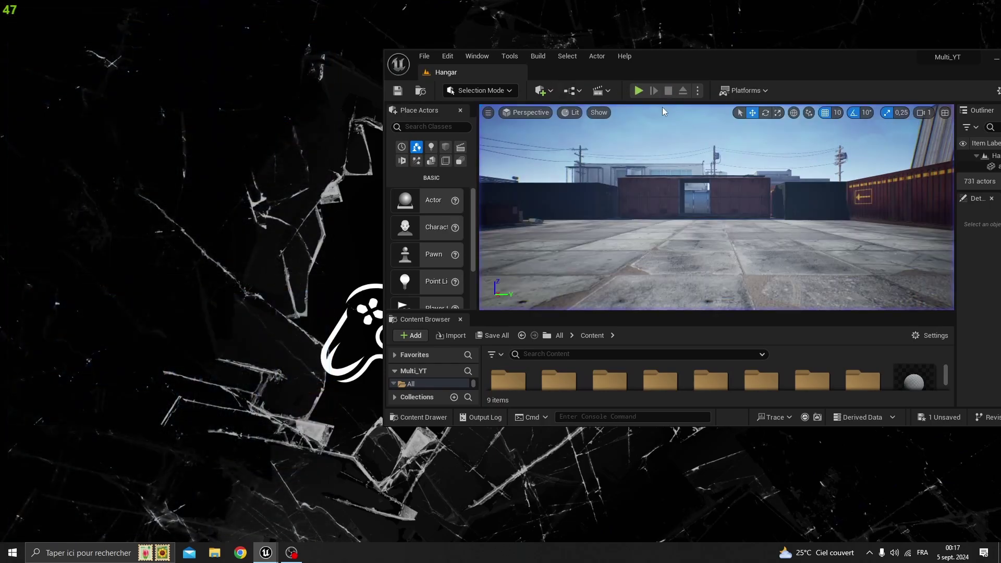
Step: Review the multiplayer play options for the number of players and net mode
{"action": "left_click", "coordinate": [697, 90]}
{"action": "mouse_move", "coordinate": [754, 309]}
{"action": "left_click", "coordinate": [881, 320]}
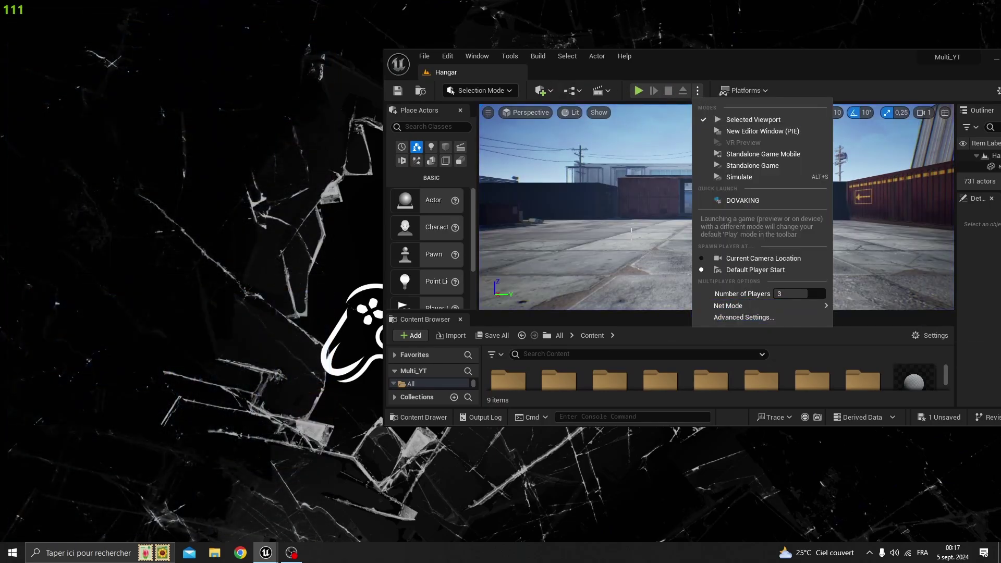
Step: Restart the multiplayer preview, run Client 1's character around the other players, and end the session
{"action": "left_click", "coordinate": [637, 91]}
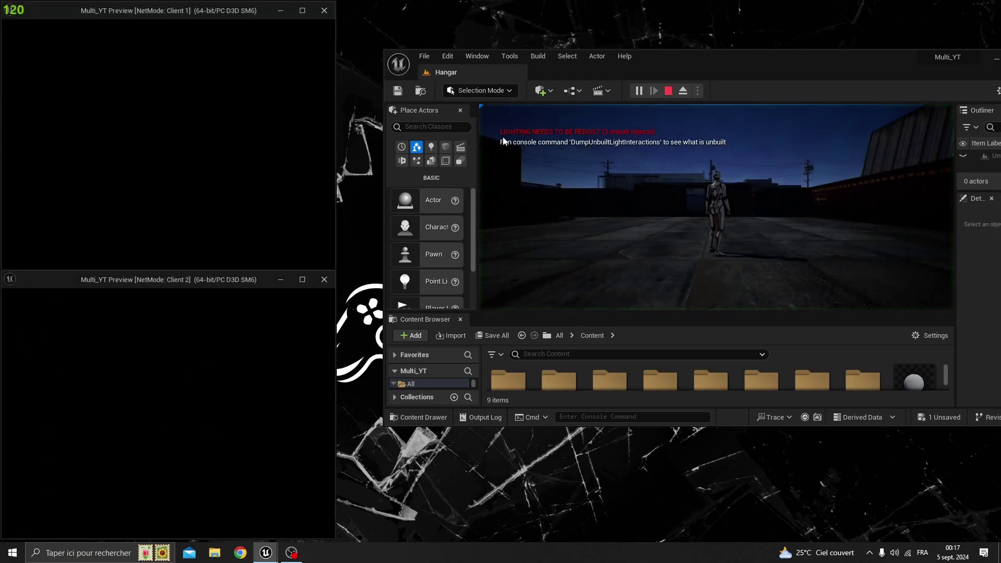
{"action": "left_click", "coordinate": [240, 123]}
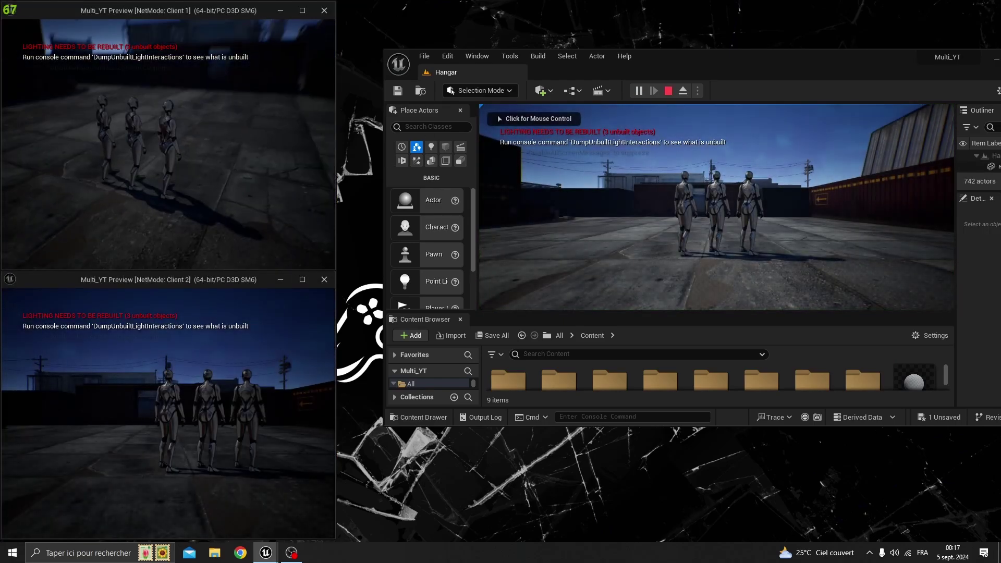
{"action": "key", "text": "s"}
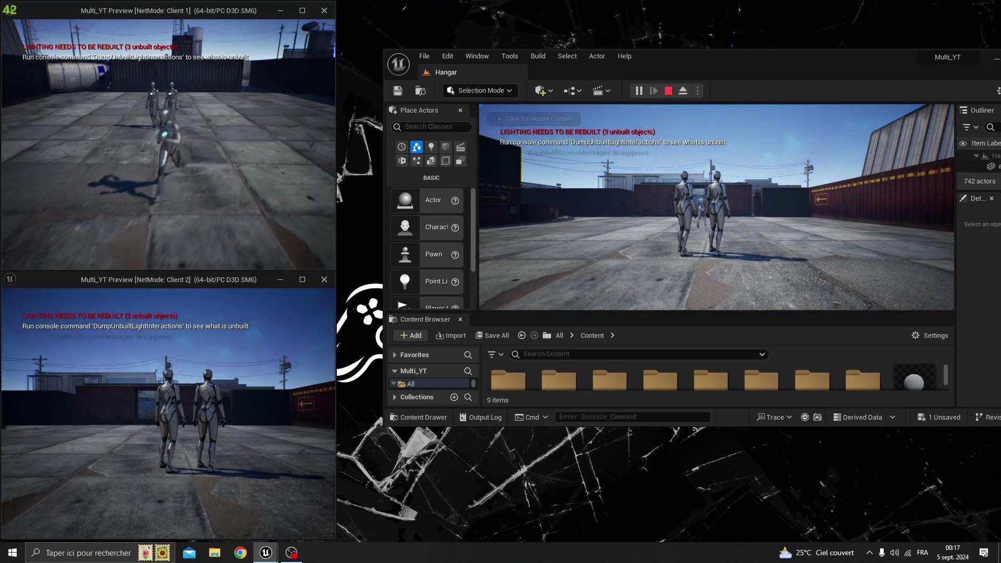
{"action": "key", "text": "d"}
{"action": "key", "text": "s"}
{"action": "key", "text": "d"}
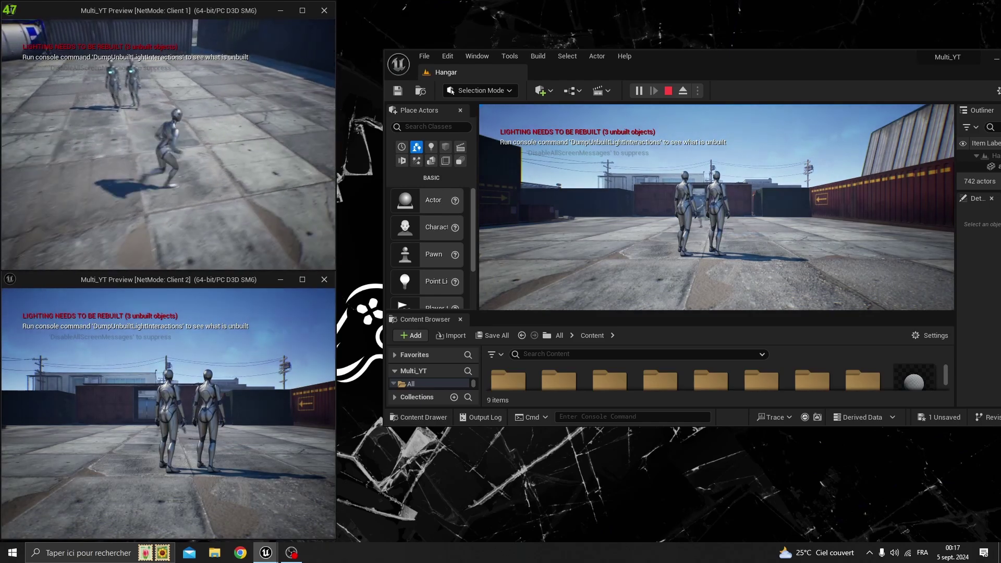
{"action": "key", "text": "w"}
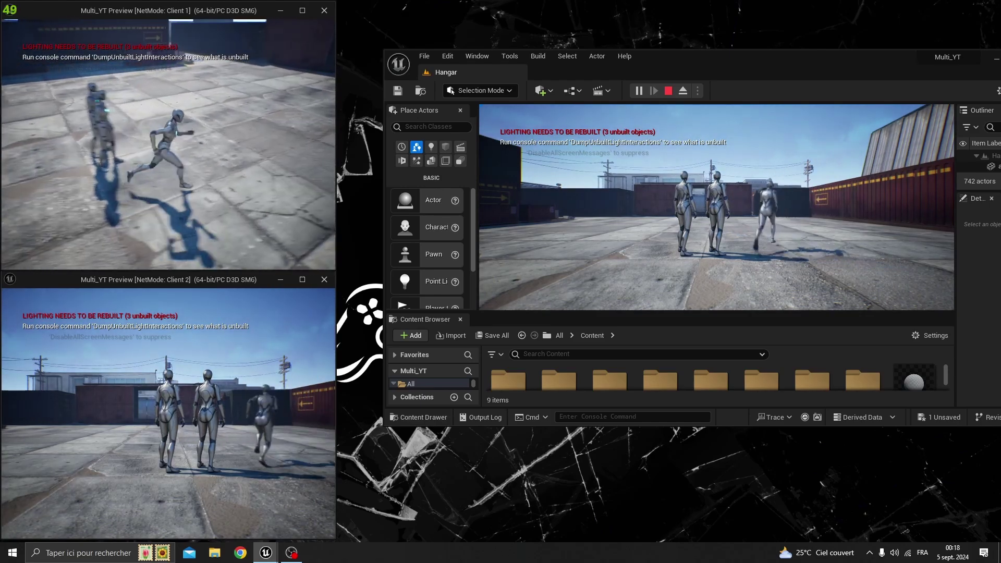
{"action": "key", "text": "Escape"}
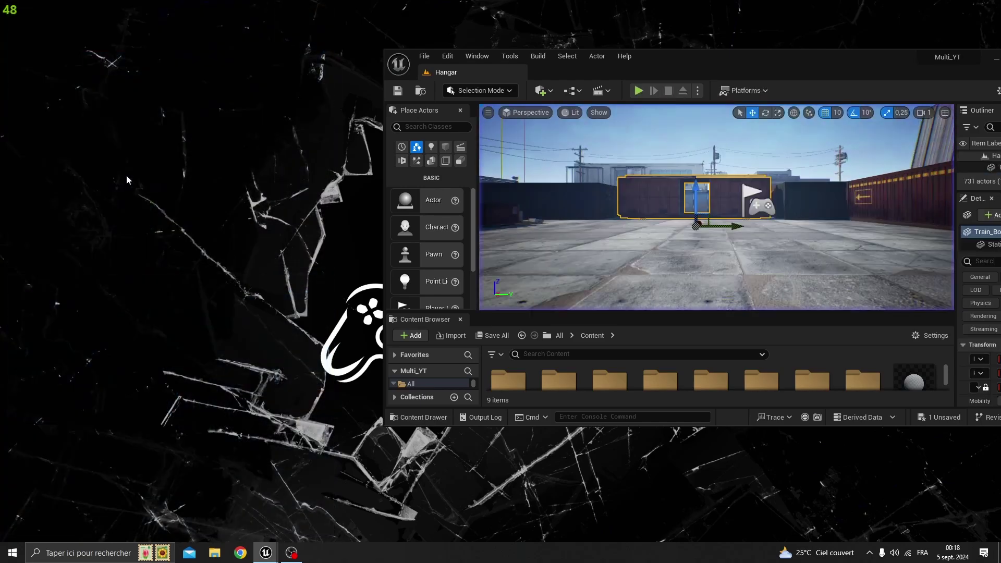
Step: Maximize the level editor and open the test_object blueprint from the Content folder
{"action": "double_click", "coordinate": [736, 57]}
{"action": "right_click_drag", "start_coordinate": [493, 195], "coordinate": [446, 198]}
{"action": "left_click", "coordinate": [446, 104]}
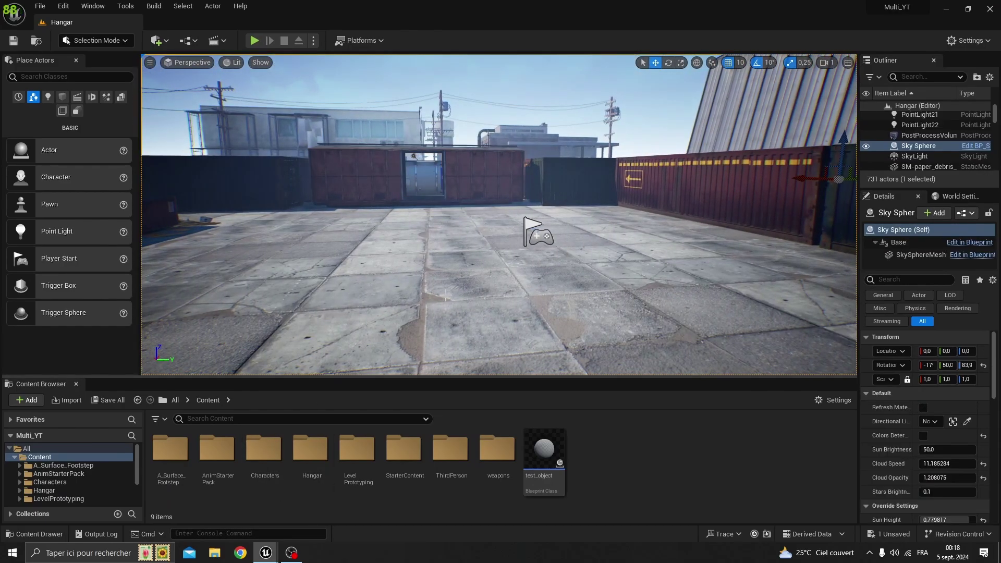
{"action": "right_click_drag", "start_coordinate": [508, 229], "coordinate": [459, 236]}
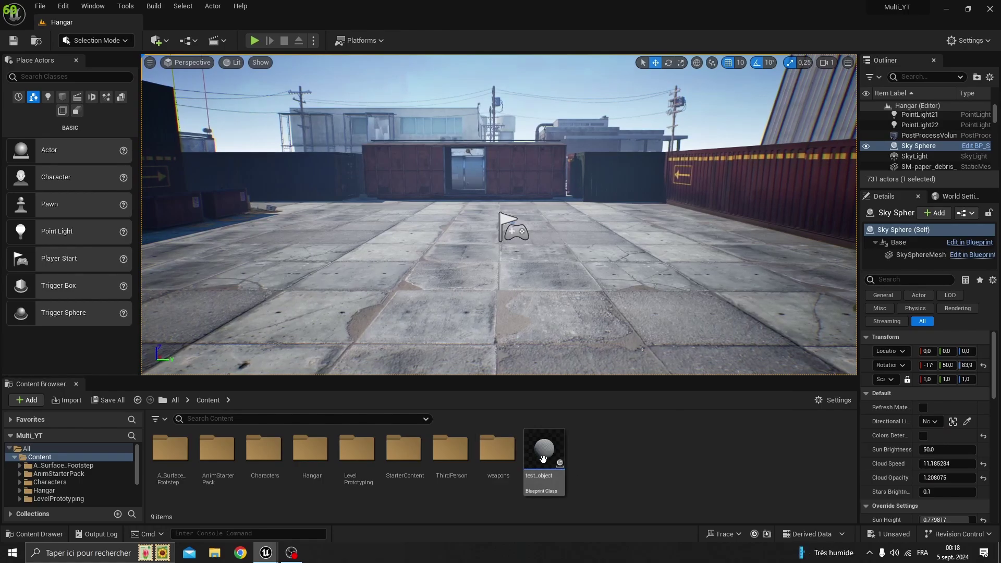
{"action": "key", "text": "d"}
{"action": "right_click_drag", "start_coordinate": [524, 328], "coordinate": [577, 278]}
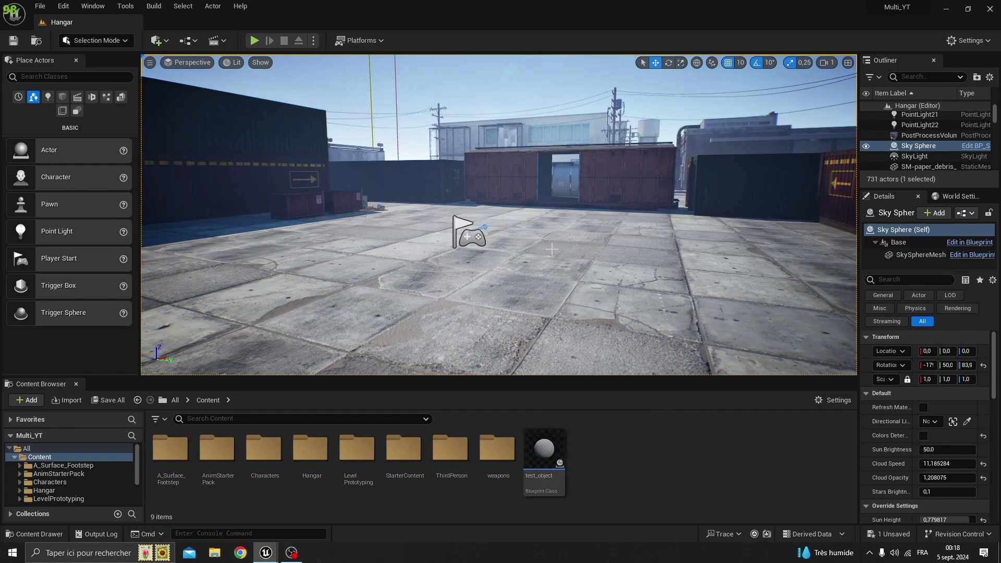
{"action": "right_click_drag", "start_coordinate": [621, 239], "coordinate": [647, 241]}
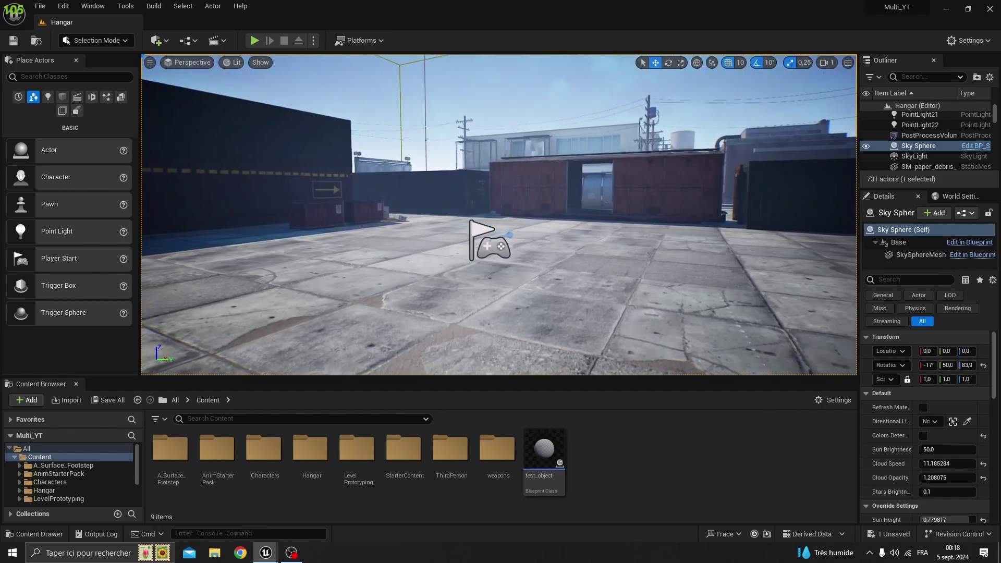
{"action": "left_click", "coordinate": [545, 445]}
{"action": "double_click", "coordinate": [547, 442]}
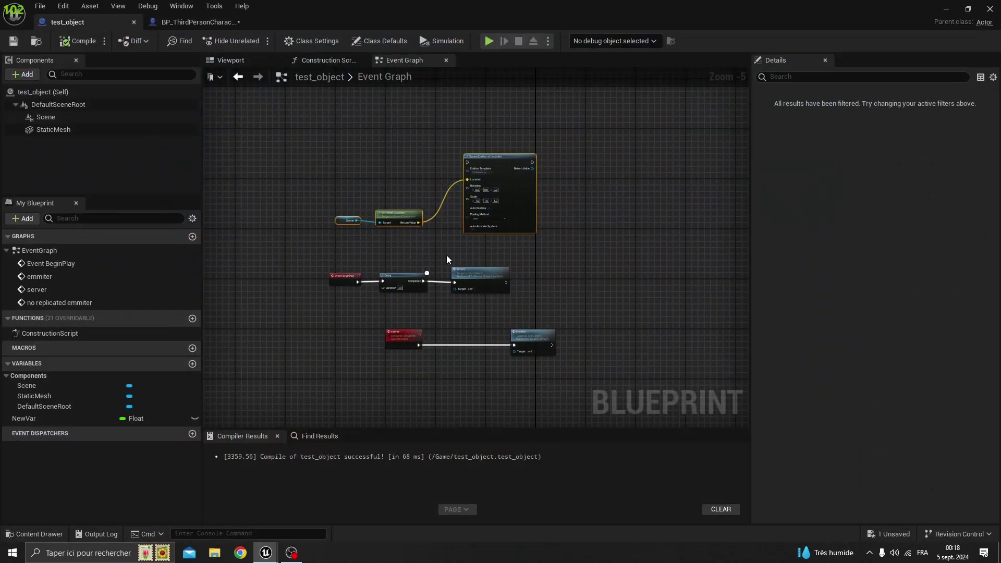
Step: Inspect the sphere mesh of test_object and the replication settings of the actor itself
{"action": "left_click", "coordinate": [237, 63]}
{"action": "left_click", "coordinate": [461, 242]}
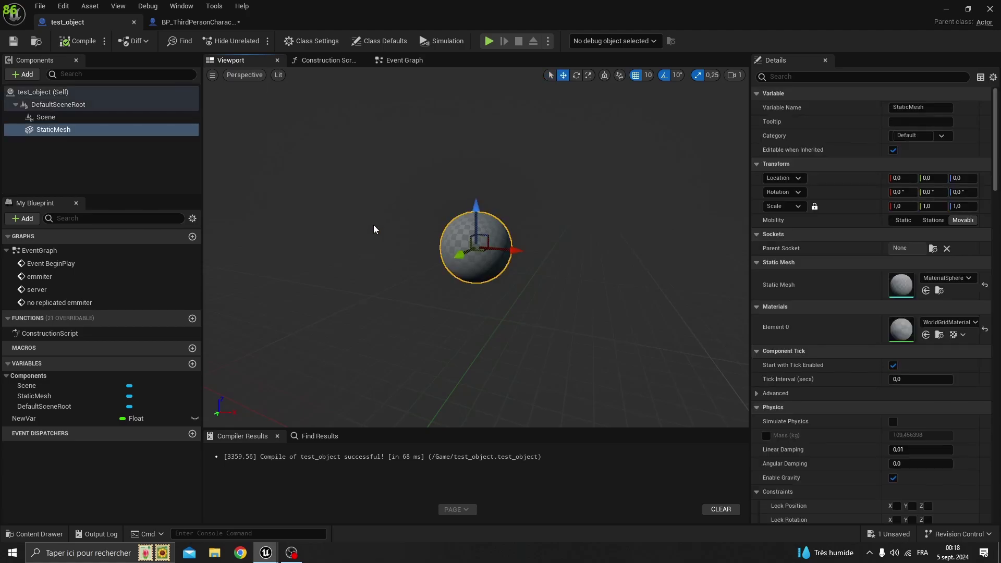
{"action": "left_click", "coordinate": [149, 148]}
{"action": "left_click", "coordinate": [78, 92]}
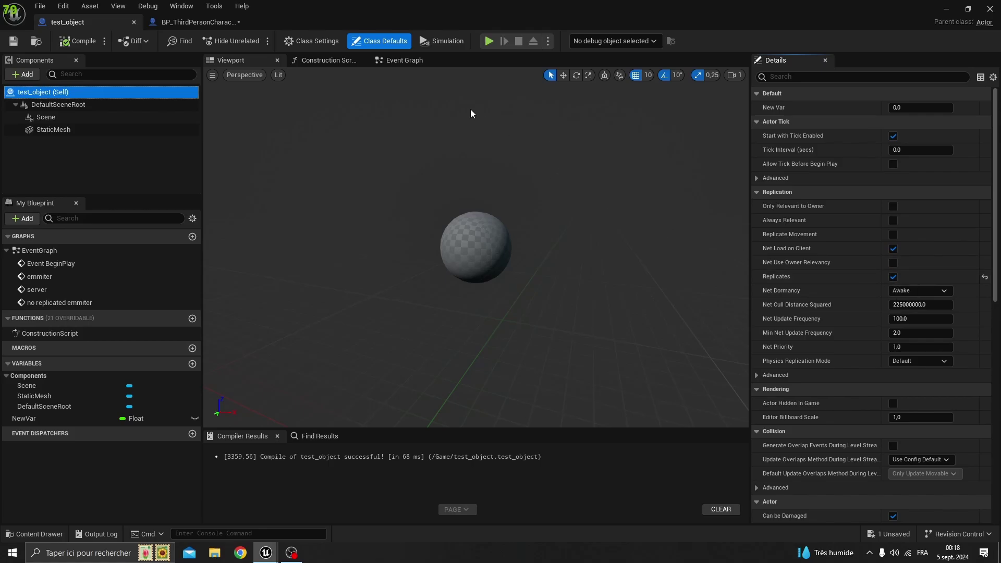
Step: Examine the Event BeginPlay, Delay and Server call chain in the event graph of test_object
{"action": "left_click", "coordinate": [401, 61]}
{"action": "right_click_drag", "start_coordinate": [388, 182], "coordinate": [421, 106]}
{"action": "scroll", "coordinate": [427, 159], "scroll_direction": "up", "scroll_amount": 5}
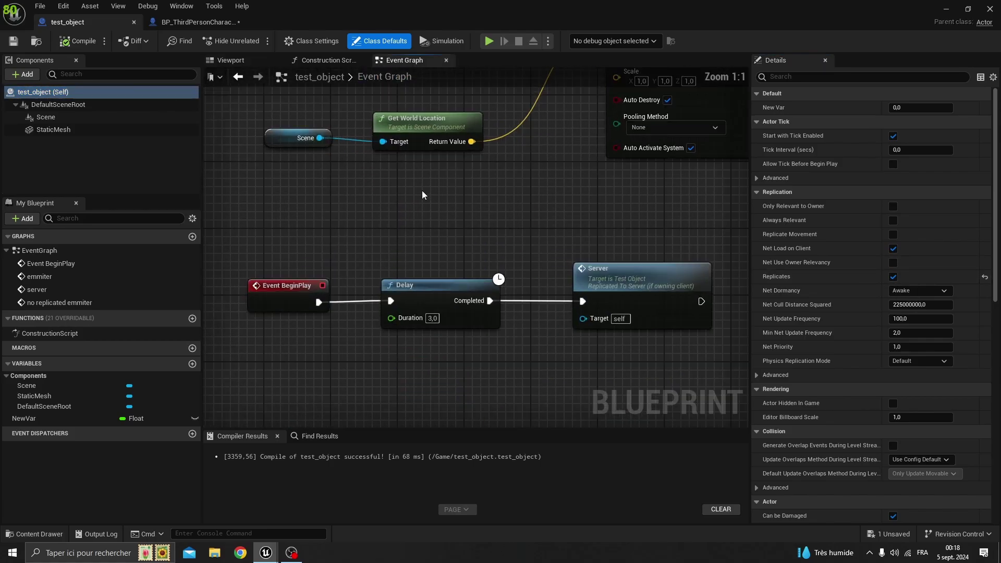
{"action": "right_click_drag", "start_coordinate": [410, 246], "coordinate": [465, 173]}
{"action": "right_click_drag", "start_coordinate": [380, 180], "coordinate": [396, 188]}
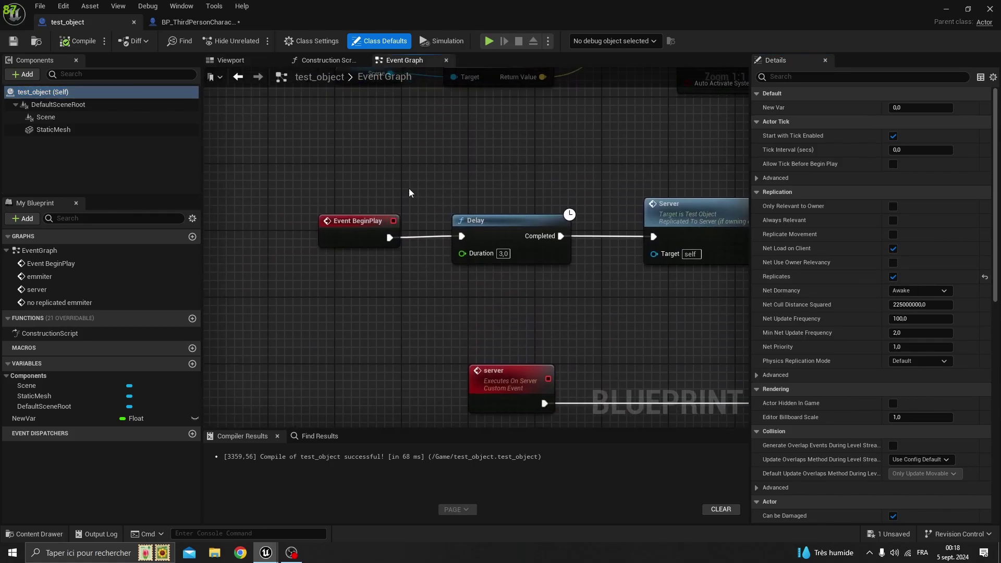
Step: Rewire the Delay node's Completed output from the Server call to Spawn Emitter at Location and compile test_object
{"action": "right_click_drag", "start_coordinate": [504, 220], "coordinate": [414, 203]}
{"action": "left_click", "coordinate": [415, 204]}
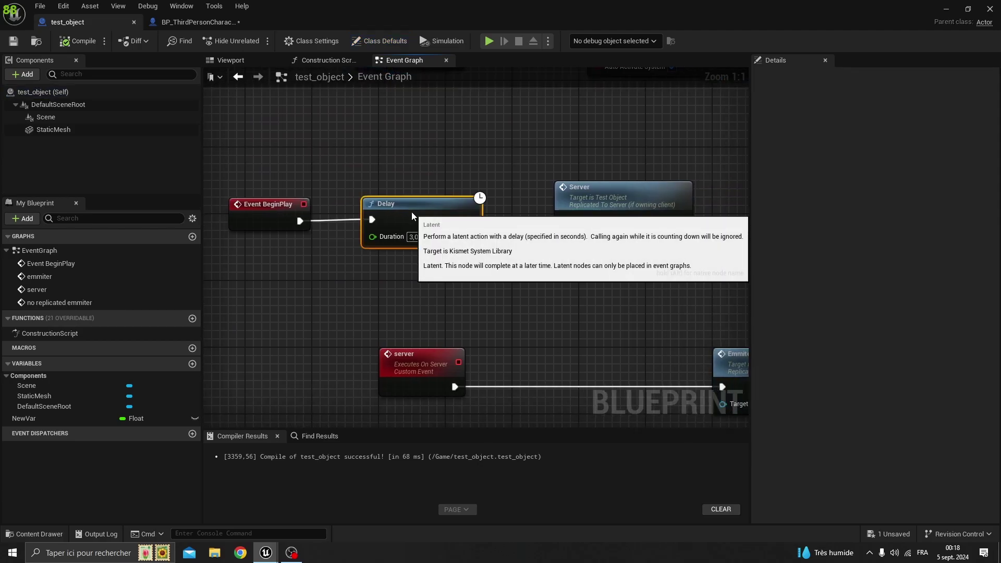
{"action": "left_click_drag", "start_coordinate": [558, 221], "coordinate": [603, 115], "text": "ctrl"}
{"action": "left_click", "coordinate": [92, 39]}
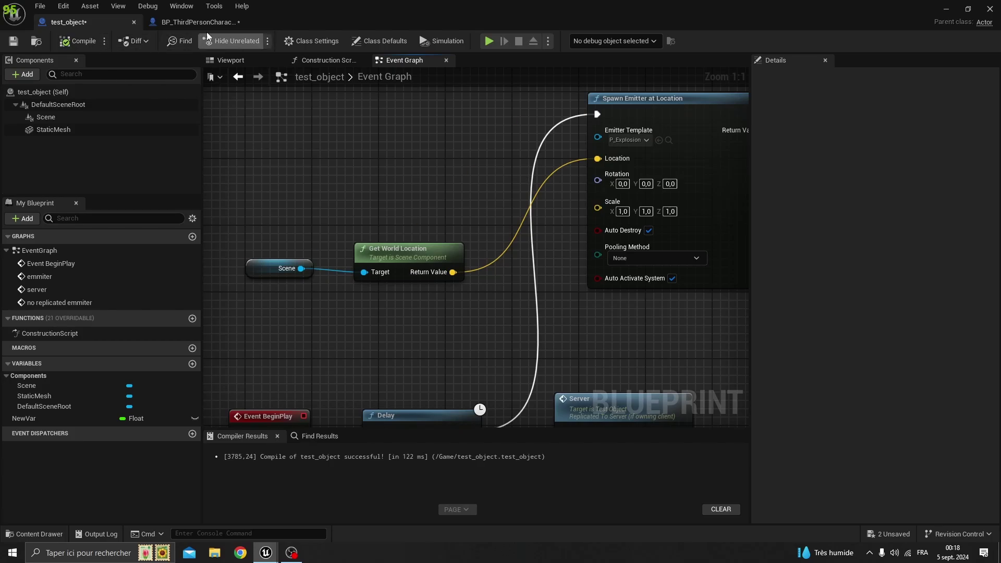
Step: Move the Event BeginPlay and Delay nodes up beside Spawn Emitter at Location and recompile the blueprint
{"action": "right_click_drag", "start_coordinate": [429, 323], "coordinate": [486, 267]}
{"action": "left_click_drag", "start_coordinate": [460, 310], "coordinate": [355, 370]}
{"action": "left_click_drag", "start_coordinate": [455, 373], "coordinate": [402, 102]}
{"action": "right_click_drag", "start_coordinate": [415, 92], "coordinate": [411, 215]}
{"action": "left_click_drag", "start_coordinate": [412, 215], "coordinate": [412, 190]}
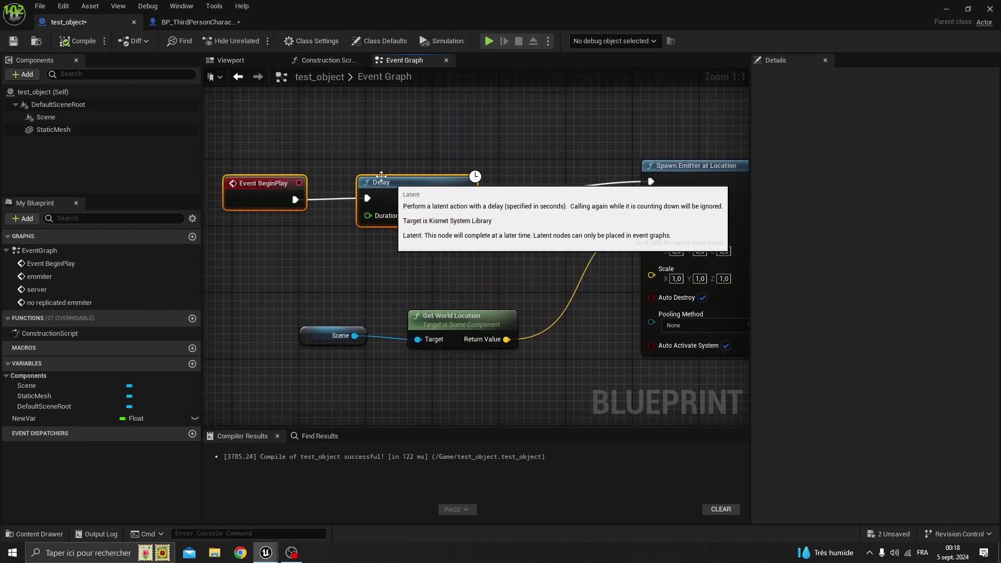
{"action": "left_click", "coordinate": [78, 41]}
Step: Return to the level editor, start the multiplayer preview of the Hangar level, and end the session
{"action": "left_click", "coordinate": [946, 8]}
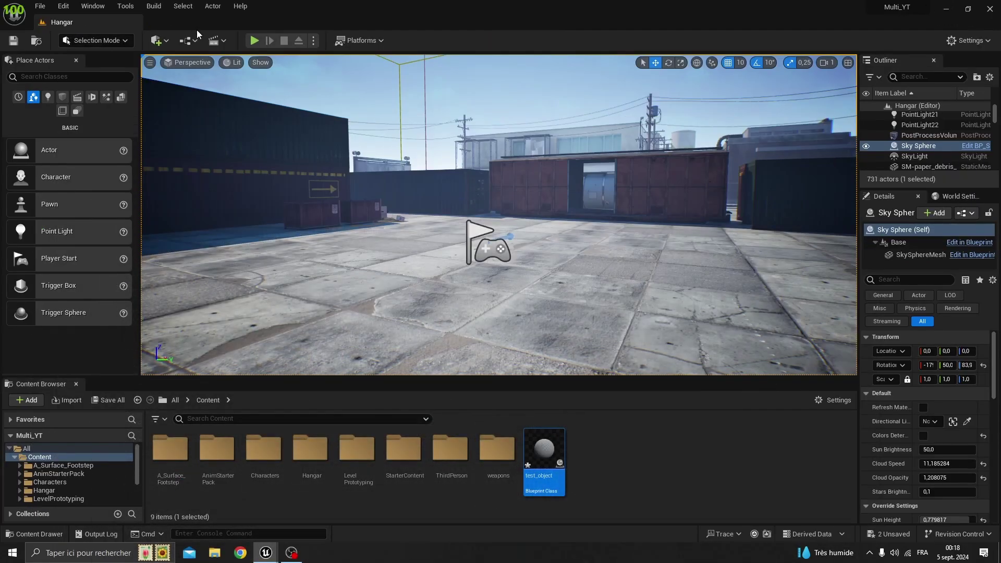
{"action": "left_click", "coordinate": [260, 40]}
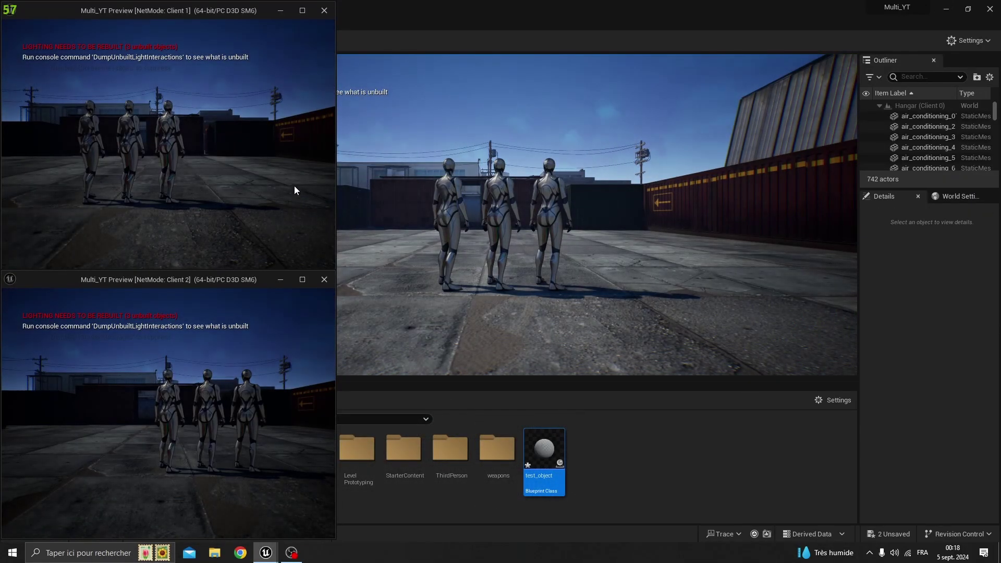
{"action": "key", "text": "Escape"}
Step: Place test_object in the Hangar level, raise it to Z 60, and watch the sphere from Client 1 in the multiplayer preview
{"action": "left_click_drag", "start_coordinate": [452, 269], "coordinate": [452, 268]}
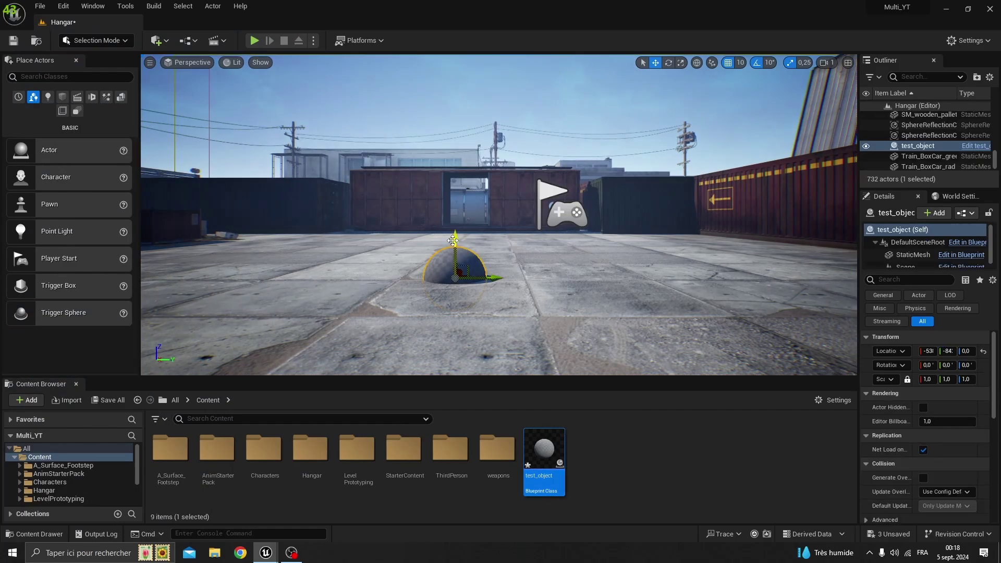
{"action": "left_click", "coordinate": [255, 40]}
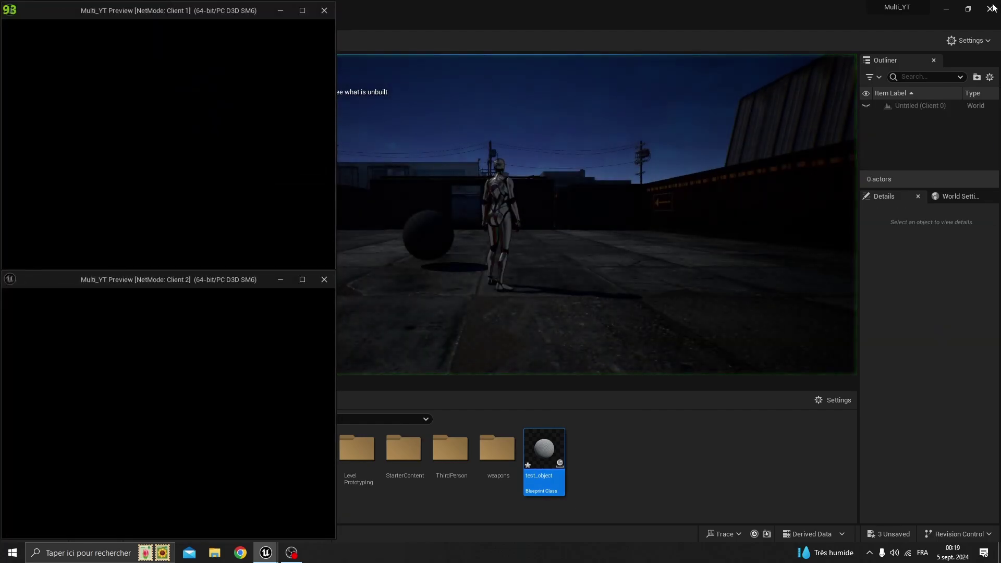
{"action": "left_click", "coordinate": [300, 174]}
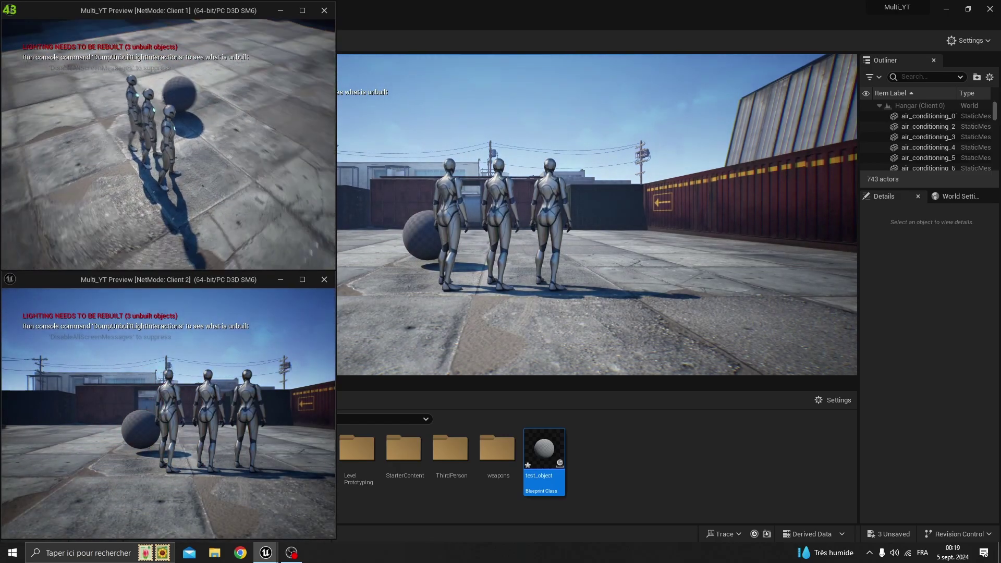
{"action": "key", "text": "s"}
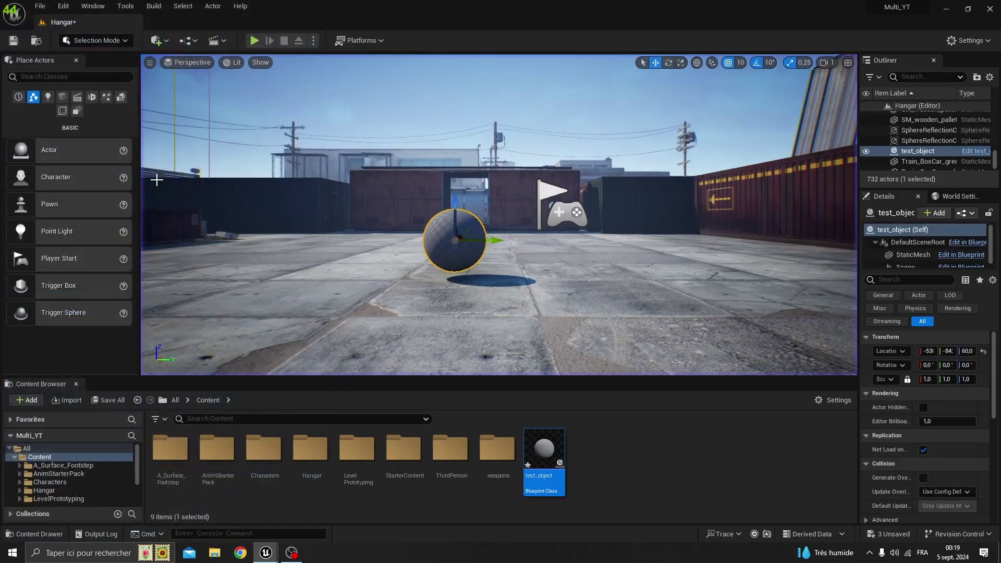
{"action": "key", "text": "Escape"}
Step: Turn off Replicates in the class defaults of test_object and compile the blueprint
{"action": "mouse_move", "coordinate": [266, 551]}
{"action": "left_click", "coordinate": [307, 521]}
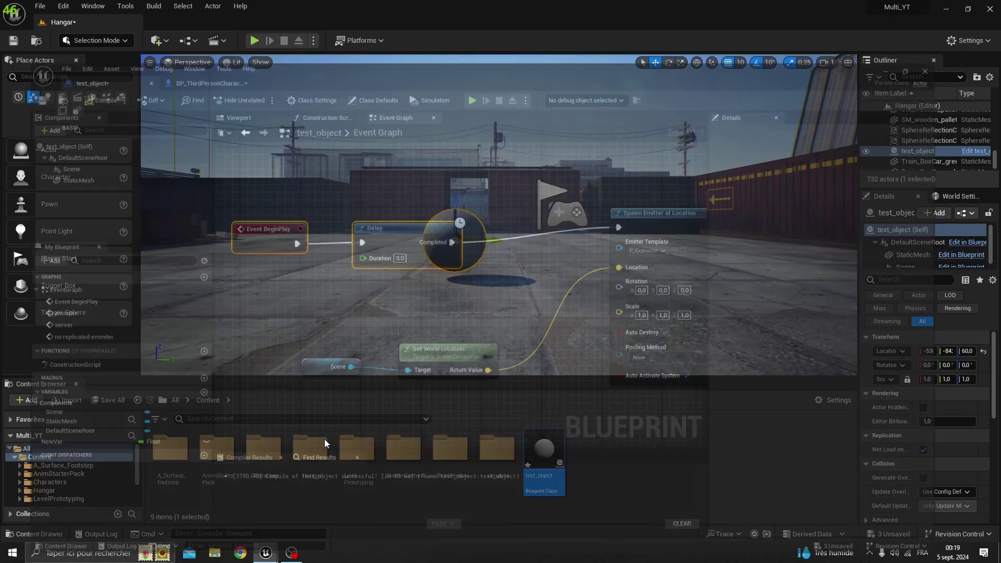
{"action": "left_click", "coordinate": [107, 92]}
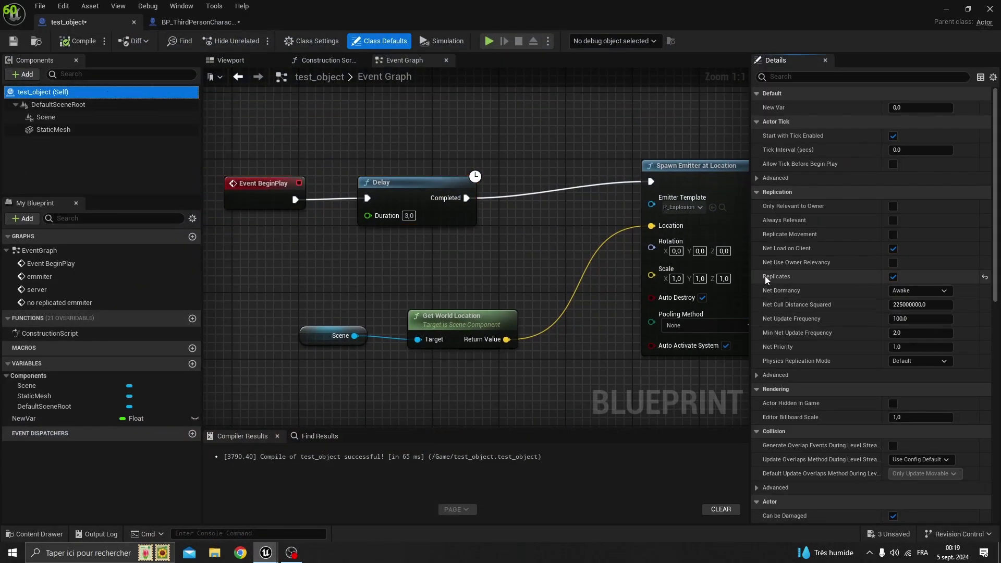
{"action": "left_click", "coordinate": [892, 277]}
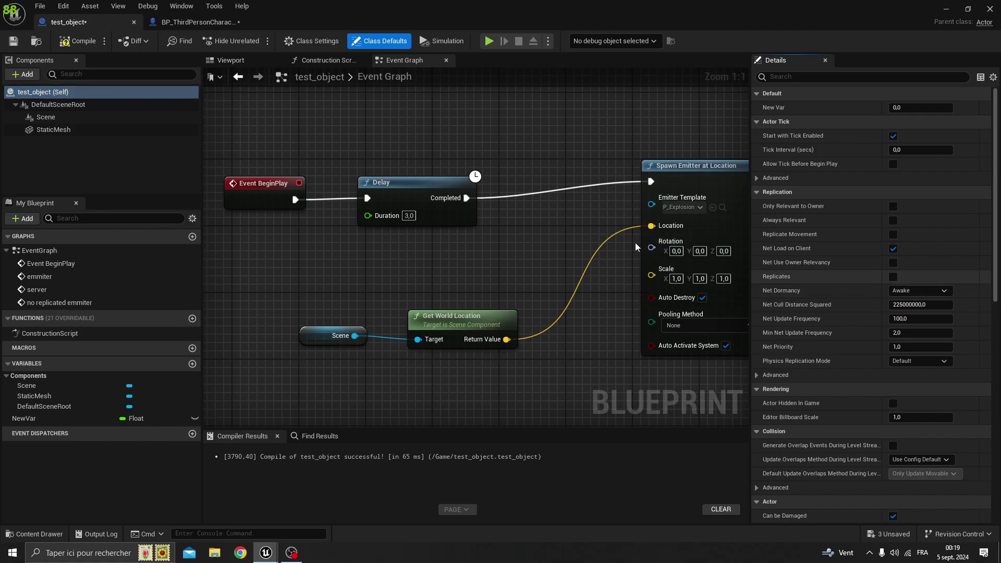
{"action": "left_click", "coordinate": [79, 41]}
Step: Run the multiplayer preview from the level editor, move Client 1's character around the sphere, and end the session
{"action": "left_click", "coordinate": [943, 10]}
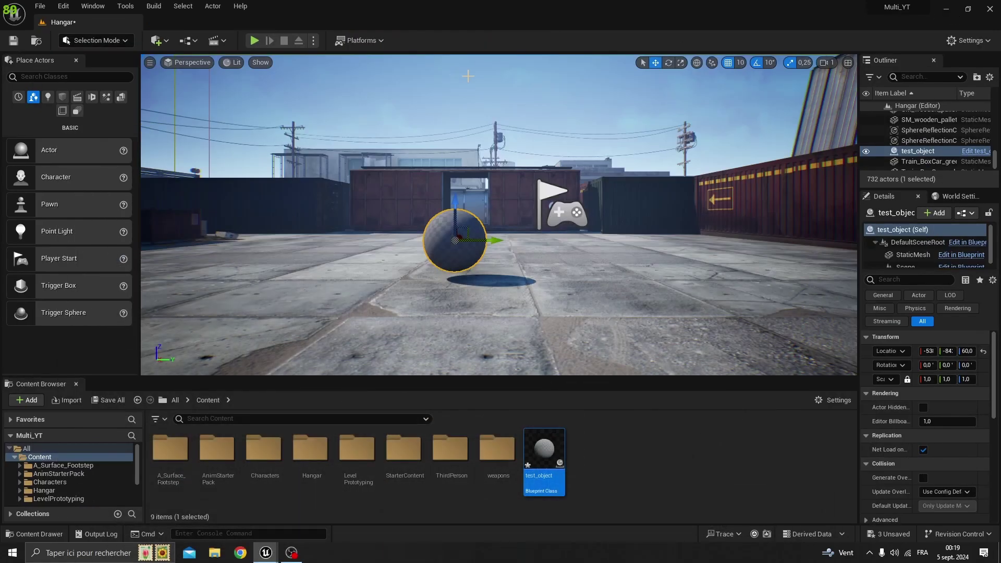
{"action": "left_click", "coordinate": [254, 40]}
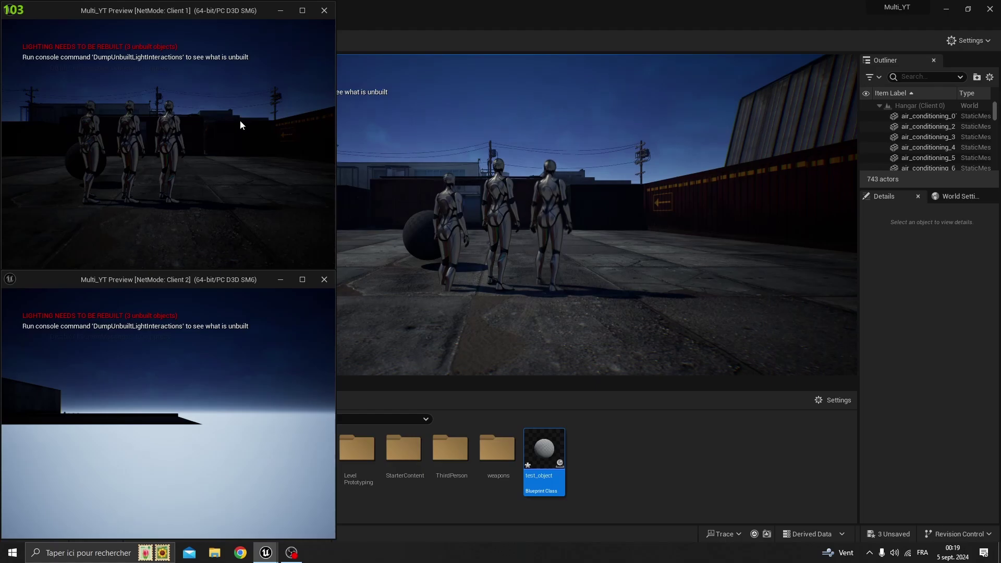
{"action": "left_click", "coordinate": [240, 121]}
{"action": "key", "text": "w"}
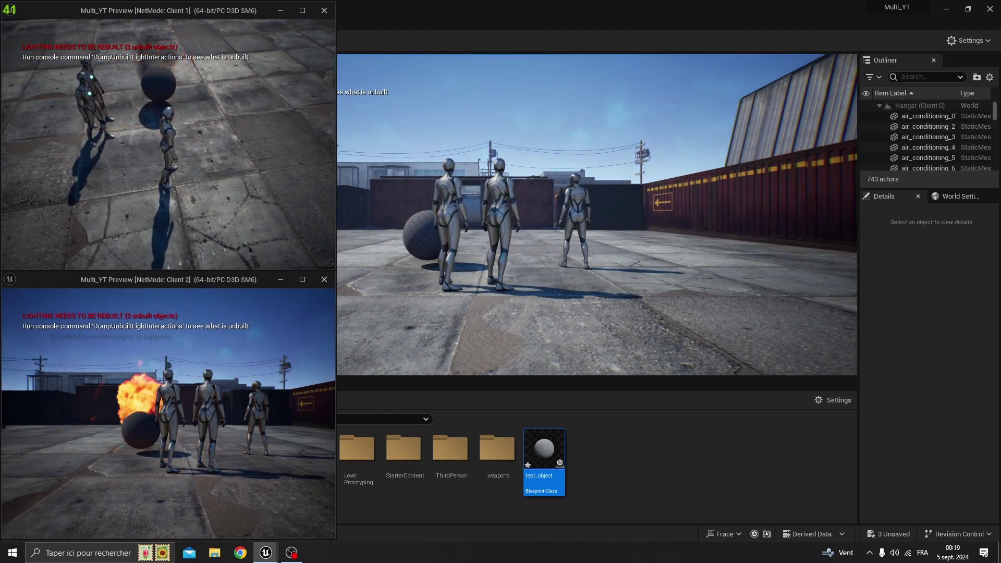
{"action": "key", "text": "s"}
{"action": "key", "text": "w"}
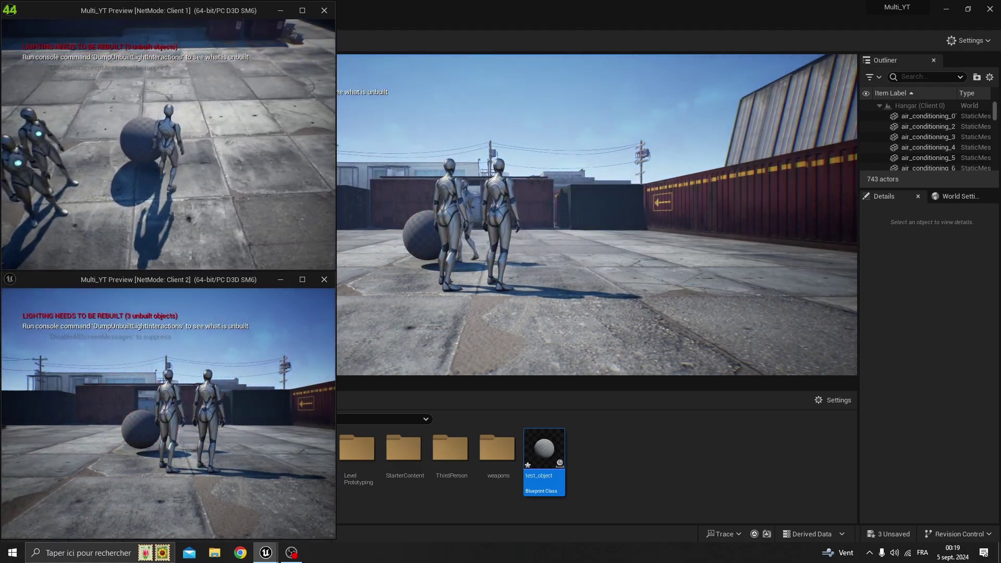
{"action": "key", "text": "Escape"}
Step: Review the Delay and Spawn Emitter at Location chain in test_object and switch to the BP_ThirdPersonCharacter blueprint
{"action": "right_click_drag", "start_coordinate": [670, 210], "coordinate": [521, 234]}
{"action": "key", "text": "d"}
{"action": "mouse_move", "coordinate": [265, 552]}
{"action": "left_click", "coordinate": [312, 503]}
{"action": "right_click_drag", "start_coordinate": [369, 212], "coordinate": [247, 235]}
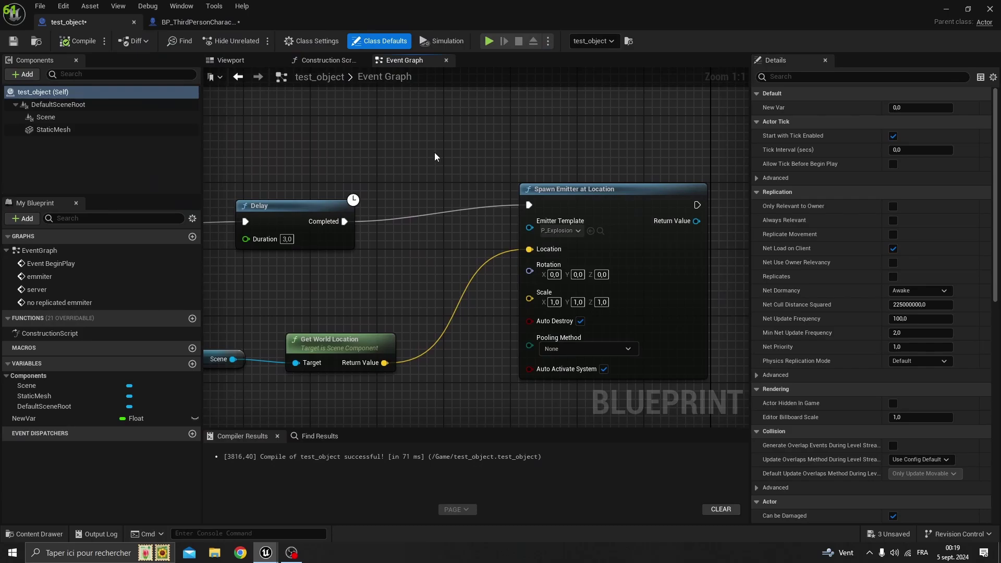
{"action": "right_click_drag", "start_coordinate": [413, 158], "coordinate": [529, 195]}
{"action": "left_click", "coordinate": [198, 22]}
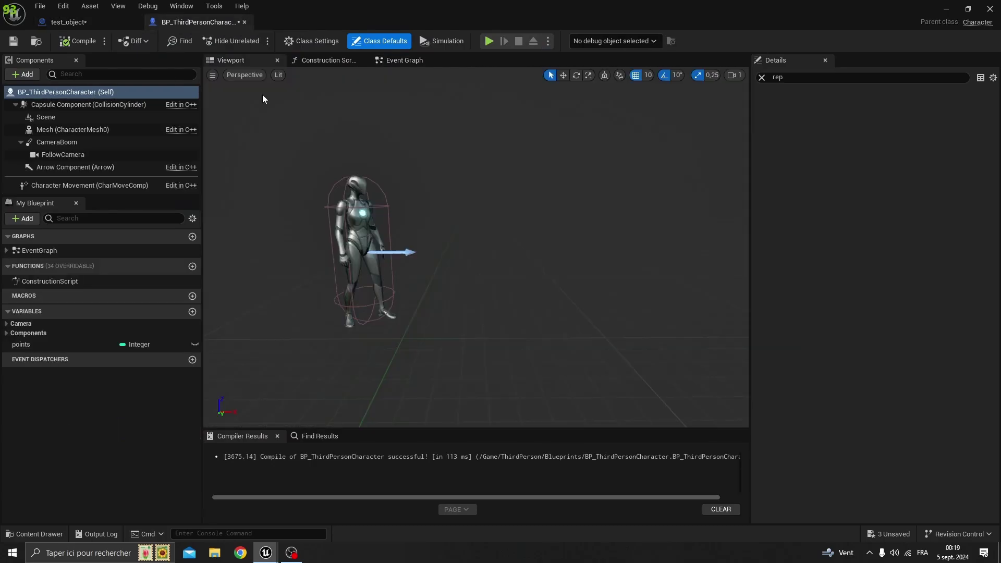